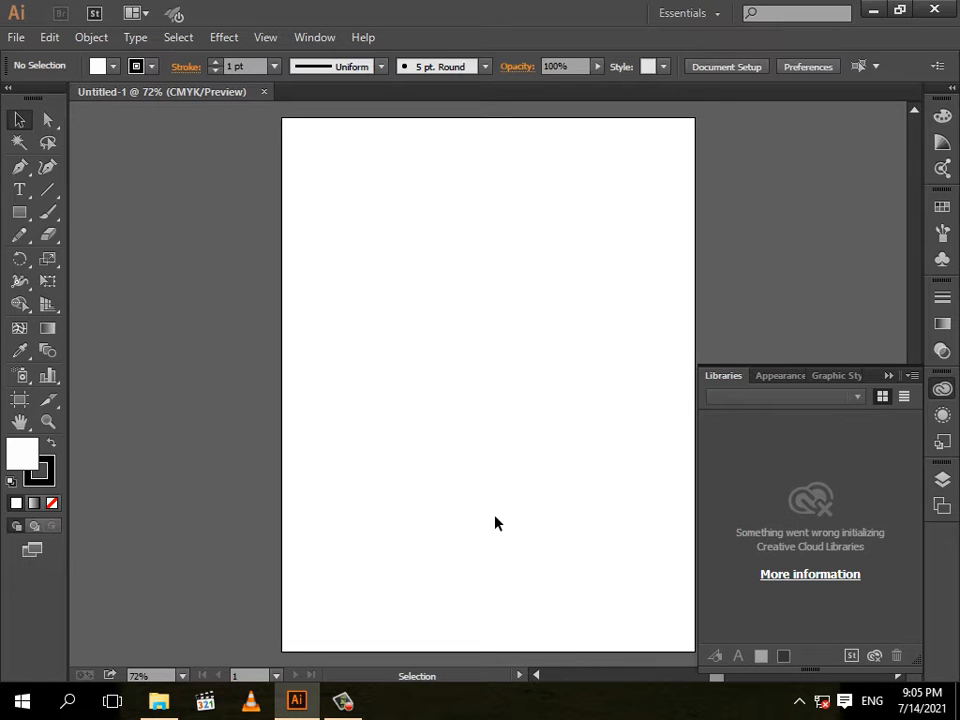
Enlarge the artboard view and start a new calligraphic brush for the Paintbrush tool
key("ctrl+plus")
key("ctrl+plus")
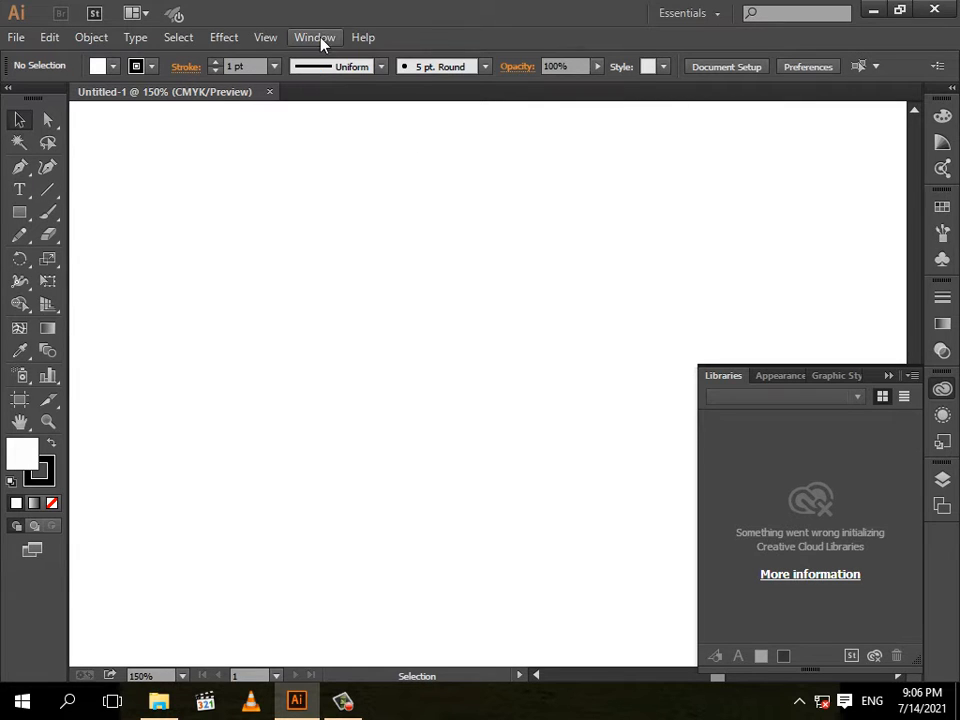
left_click(54, 221)
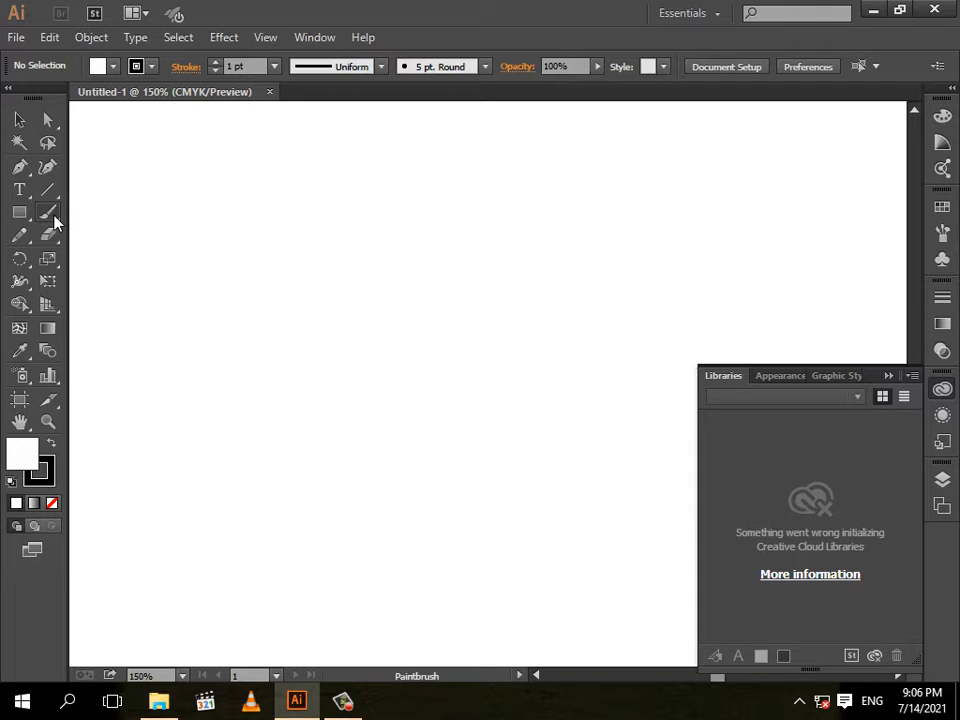
left_click(383, 67)
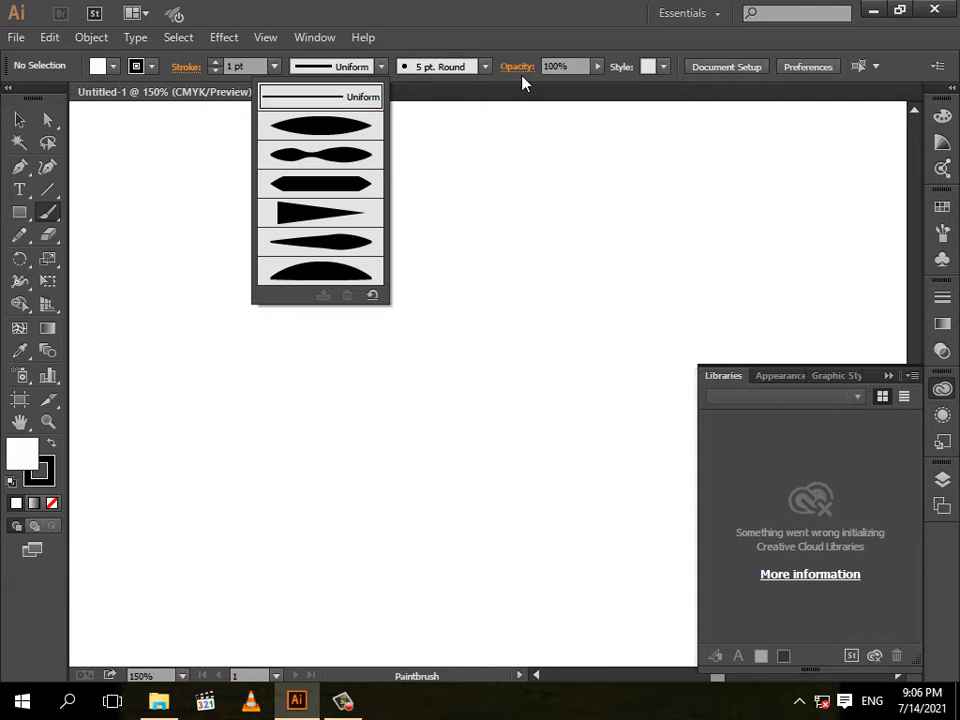
left_click(485, 68)
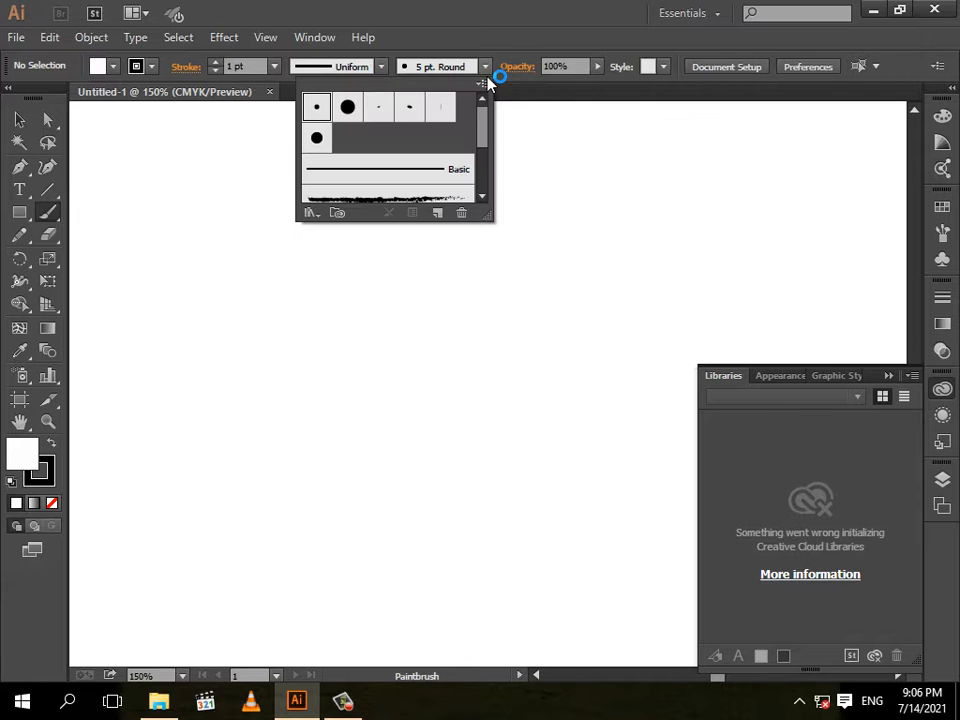
left_click(482, 86)
left_click(540, 90)
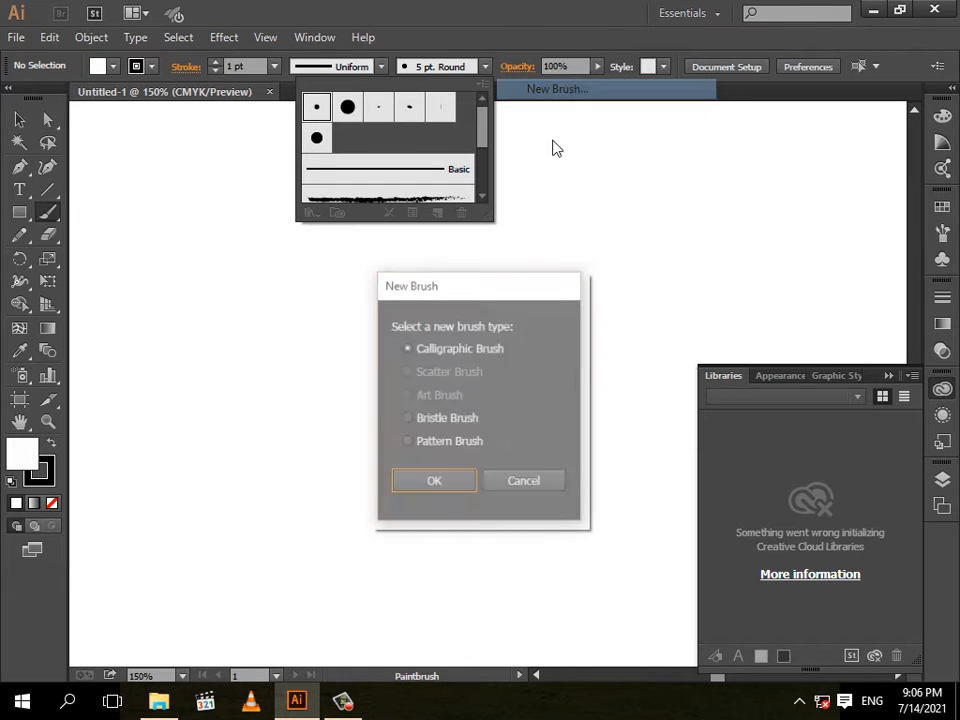
left_click(433, 482)
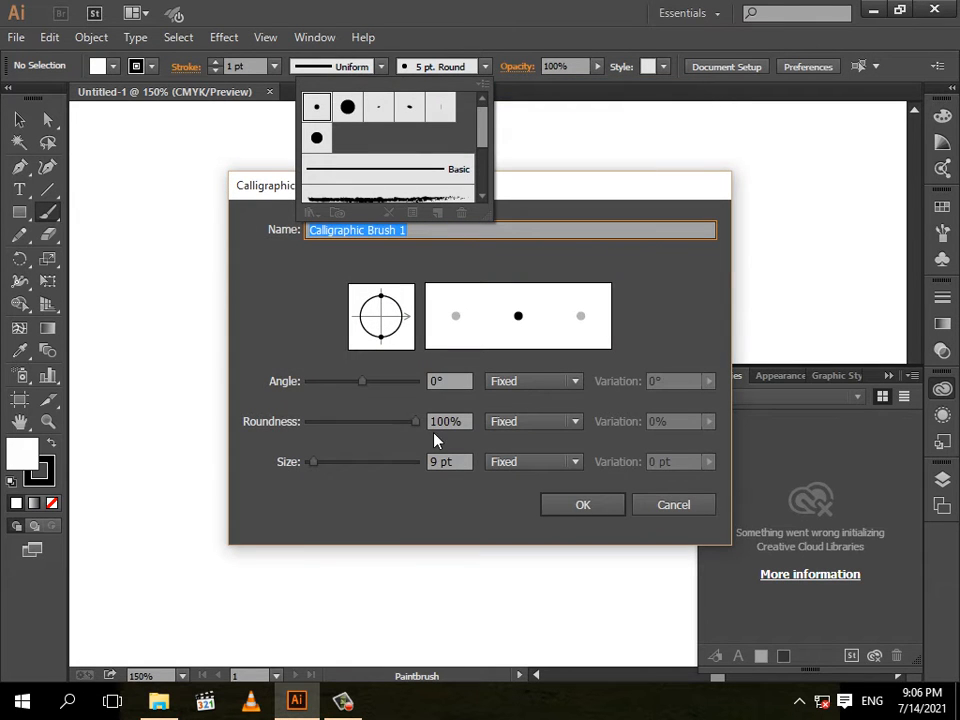
Define the calligraphic brush with a fixed 70° angle, 0% roundness and a much larger size, and create it
mouse_move(370, 392)
left_mouse_down()
mouse_move(388, 390)
mouse_move(375, 388)
left_mouse_up()
type("70")
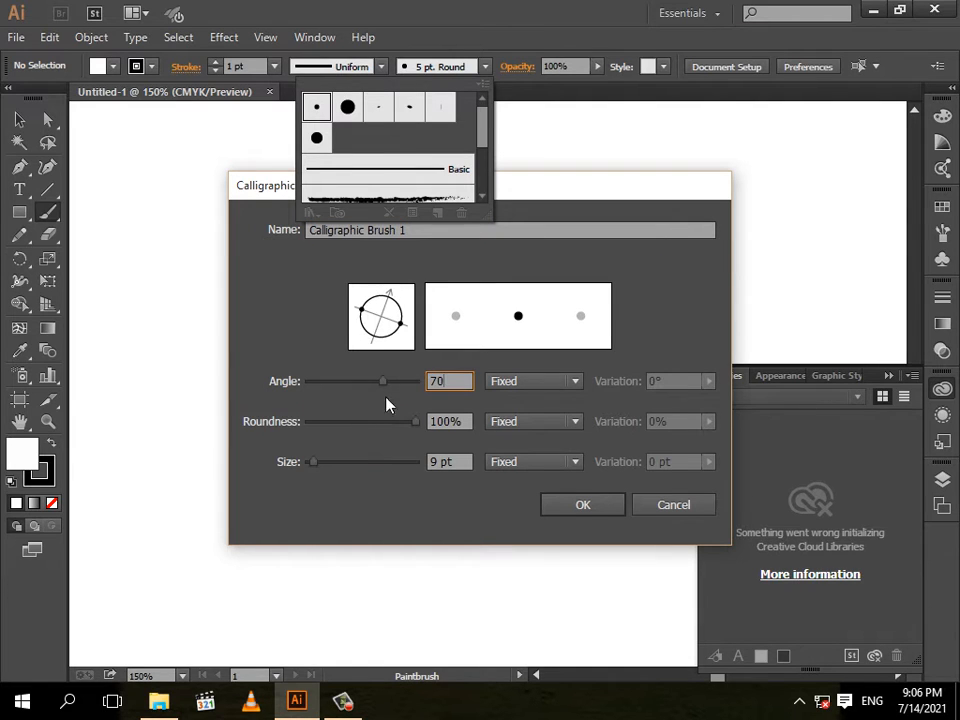
left_click_drag(411, 421, 145, 462)
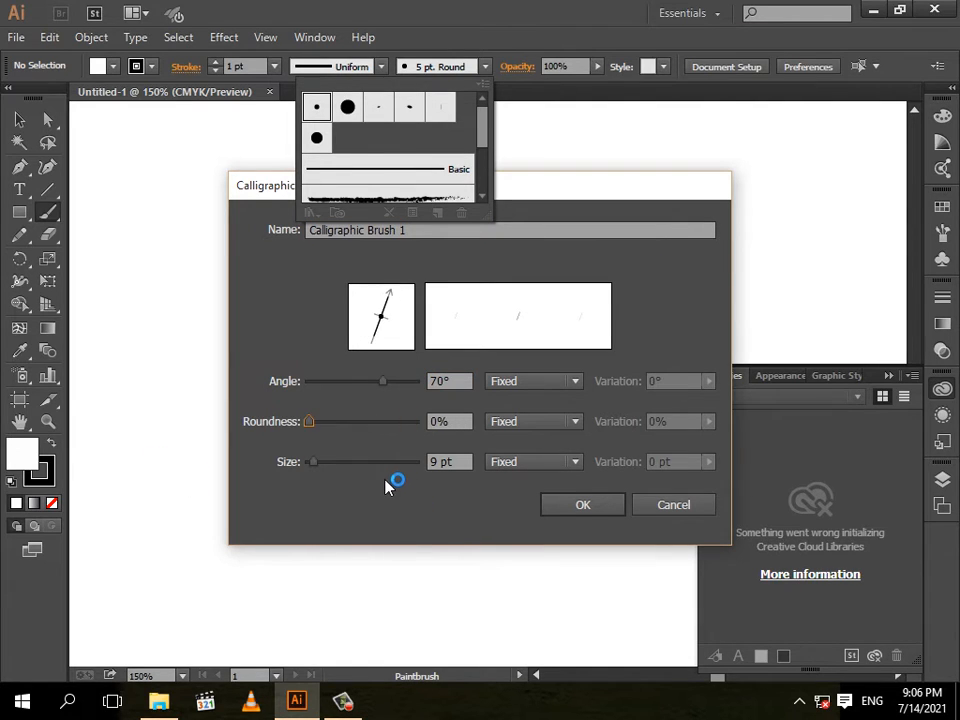
left_click_drag(317, 463, 340, 463)
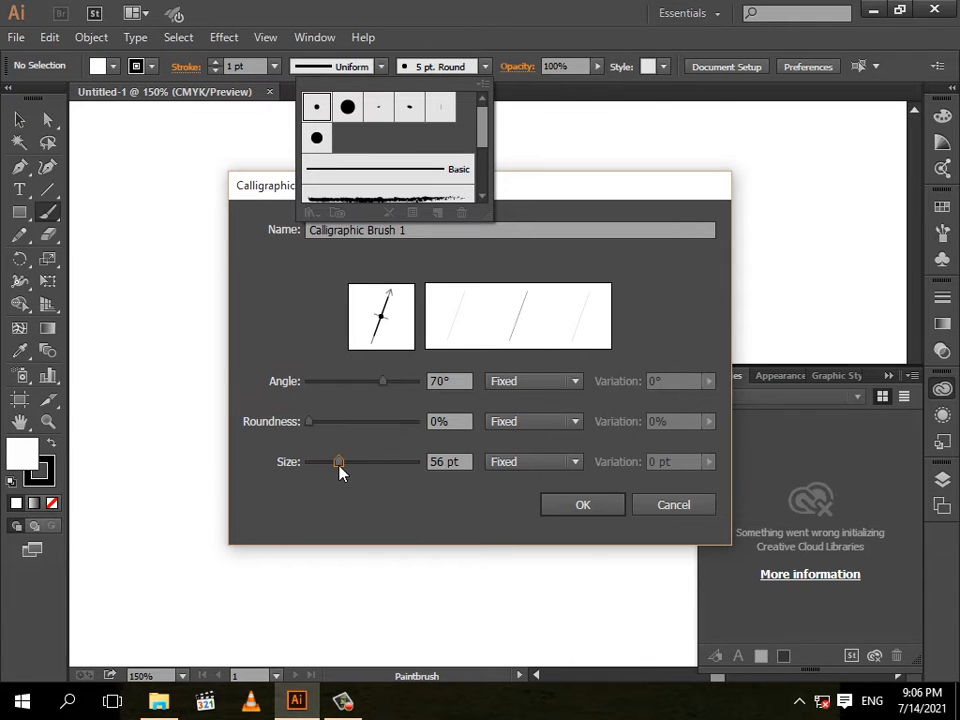
left_click_drag(462, 468, 381, 476)
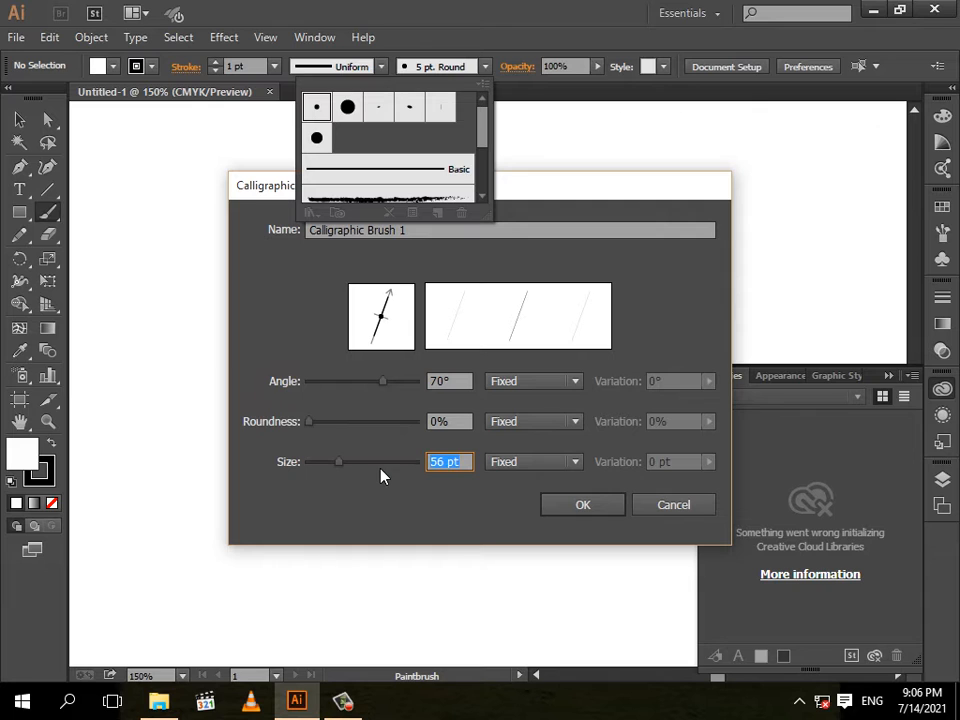
type("5")
left_click(606, 519)
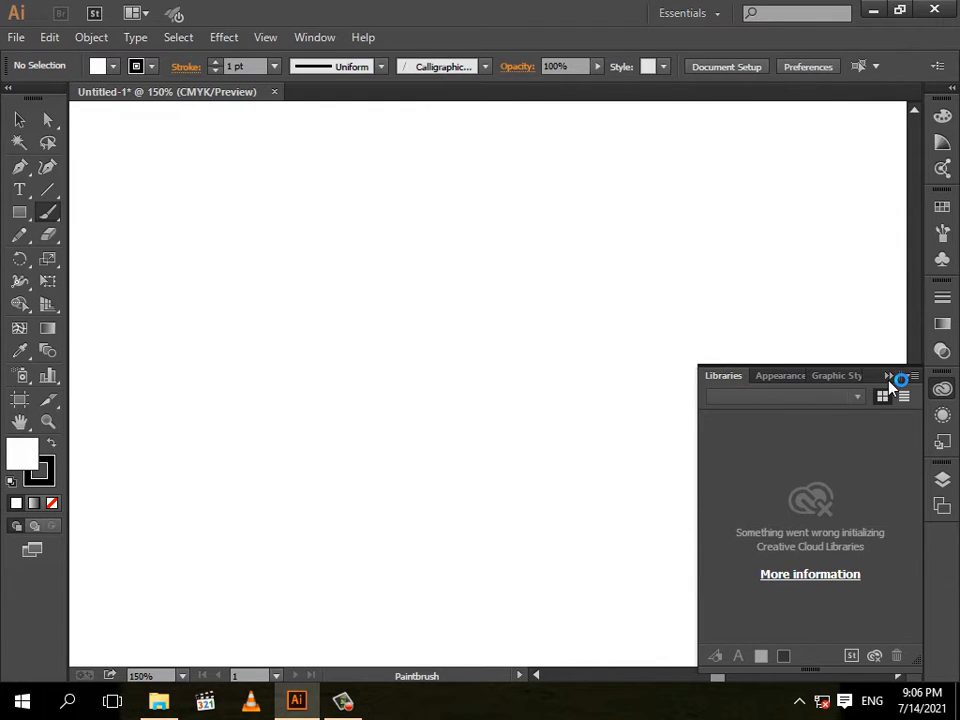
Collapse the Libraries panel and paint a short slanted wavy stroke near the artboard's upper right with a longer wavy stroke below it
left_click(889, 377)
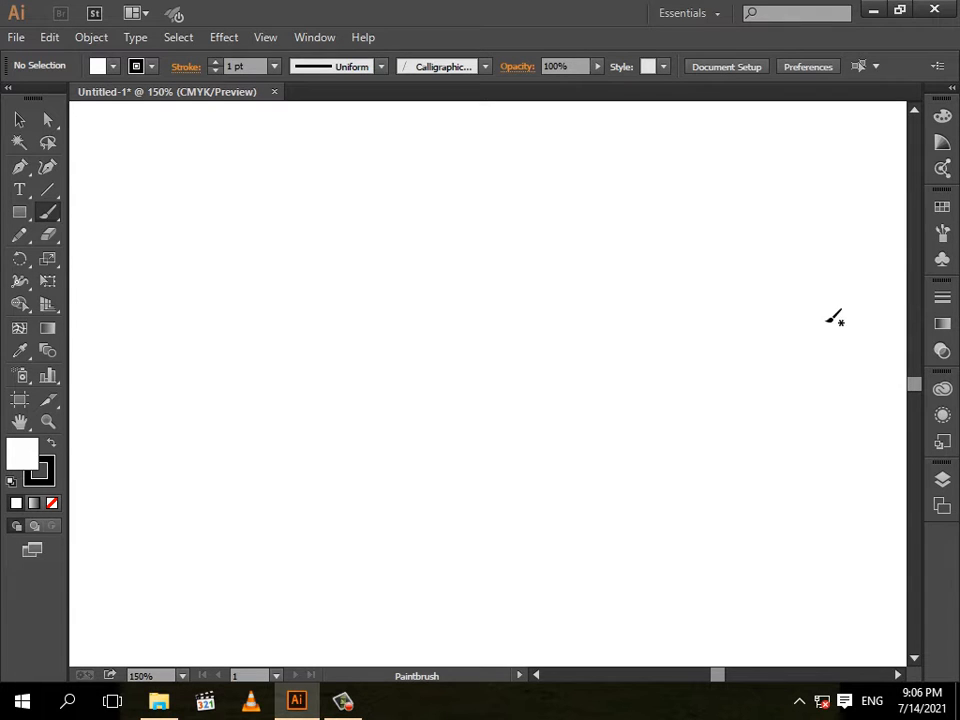
mouse_move(824, 238)
left_mouse_down()
mouse_move(789, 336)
mouse_move(739, 358)
mouse_move(718, 392)
left_mouse_up()
scroll(755, 422, "down", 1)
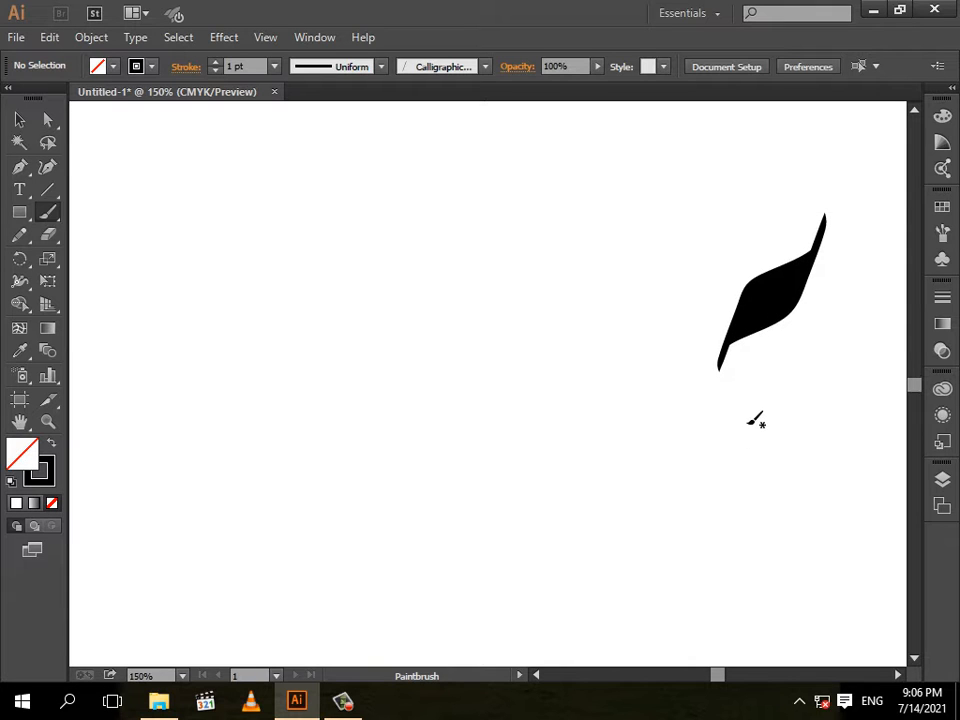
mouse_move(826, 334)
left_mouse_down()
mouse_move(746, 444)
mouse_move(647, 471)
mouse_move(624, 512)
left_mouse_up()
scroll(640, 428, "down", 2)
scroll(640, 428, "down", 1)
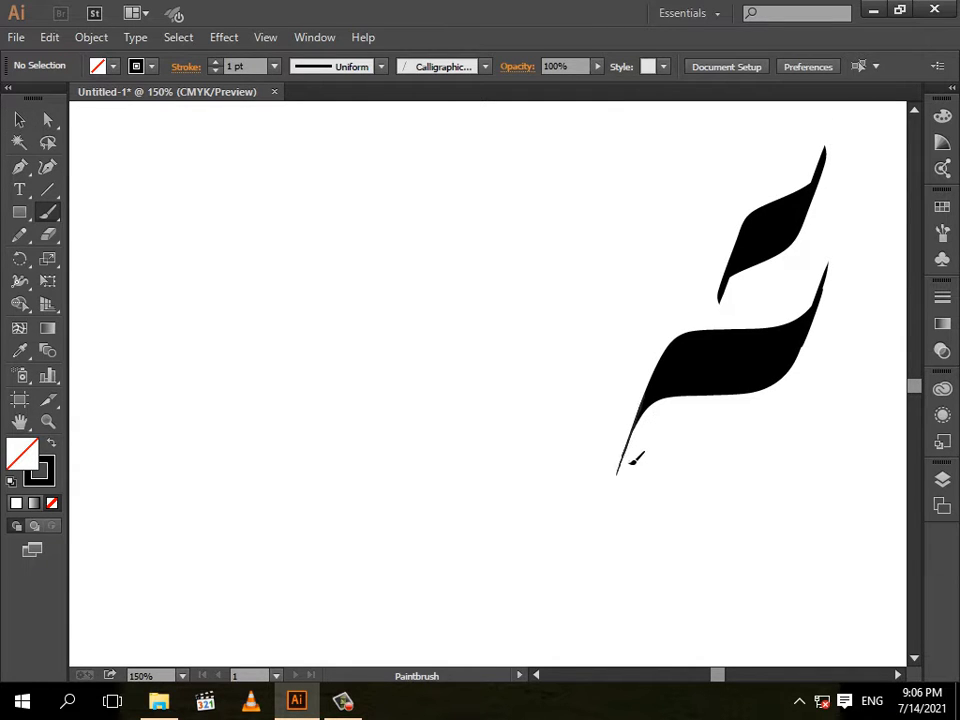
Paint a V-shaped stroke from the long stroke's lower end up to the left, and a wavy tail descending from its base
mouse_move(631, 461)
left_mouse_down()
mouse_move(604, 495)
mouse_move(590, 493)
mouse_move(520, 383)
mouse_move(444, 316)
mouse_move(410, 280)
left_mouse_up()
scroll(510, 368, "down", 4)
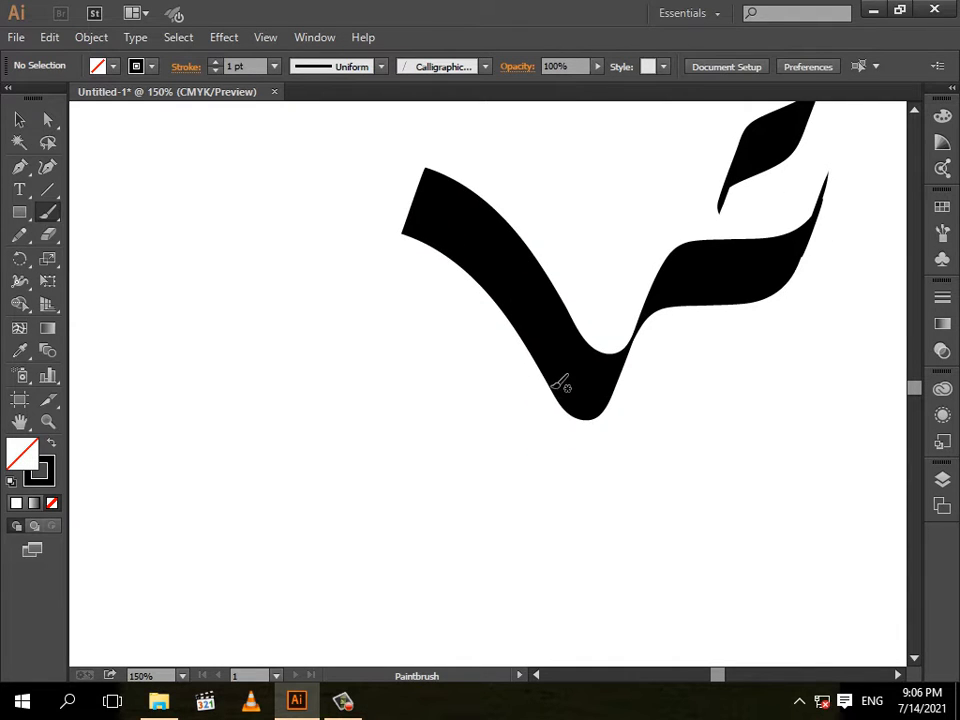
mouse_move(560, 385)
left_mouse_down()
mouse_move(548, 440)
mouse_move(505, 485)
mouse_move(410, 515)
mouse_move(395, 555)
left_mouse_up()
scroll(399, 566, "up", 2)
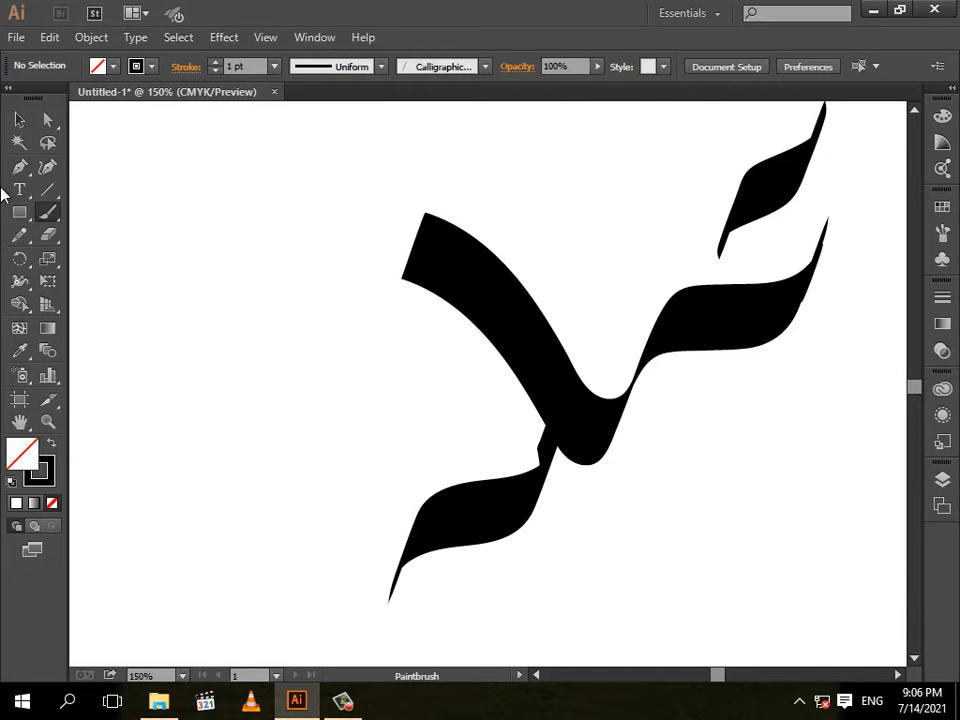
Nudge the lower wavy tail stroke to the right until it joins the base of the V-shaped stroke
left_click(19, 119)
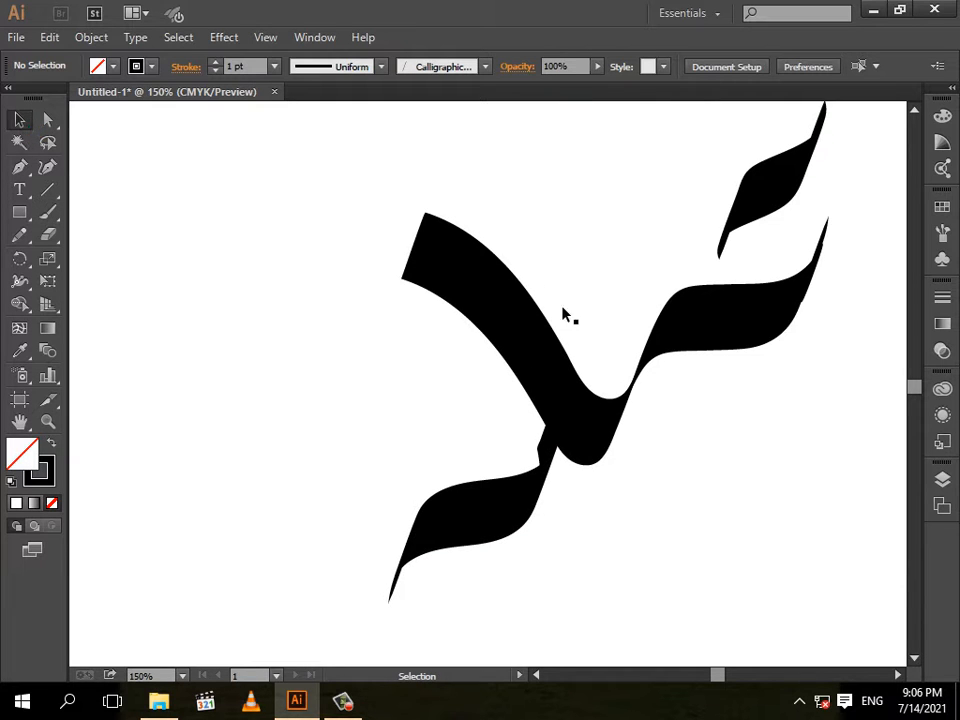
left_click(505, 510)
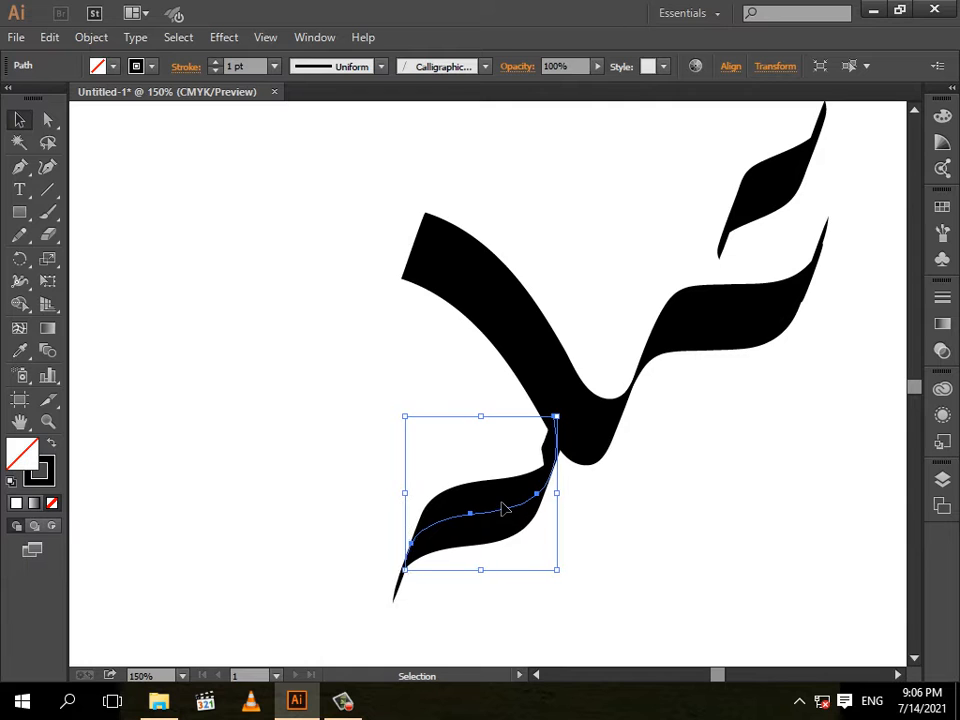
key("Right")
key("Right")
key("Right")
key("Right")
key("Right")
key("Right")
key("Right")
key("Right")
key("Right")
key("Right")
key("Right")
key("Right")
key("Right")
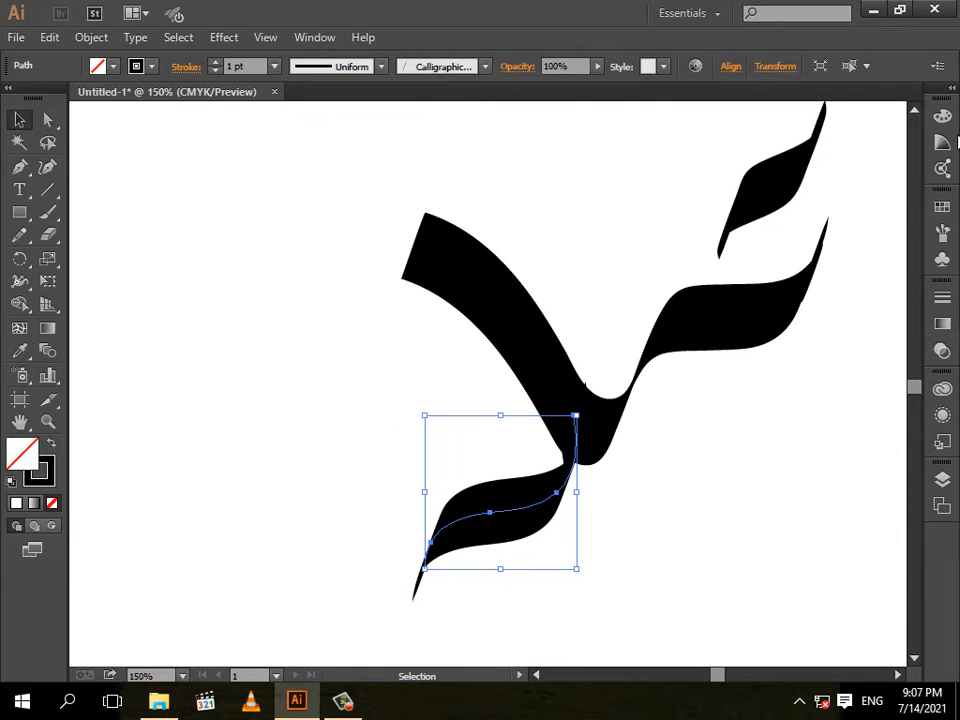
Nudge the short upper stroke down and slightly left until its tip touches the long wavy stroke
left_click(793, 163)
key("Down")
key("Down")
key("Down")
key("Down")
key("Down")
key("Down")
key("Down")
key("Down")
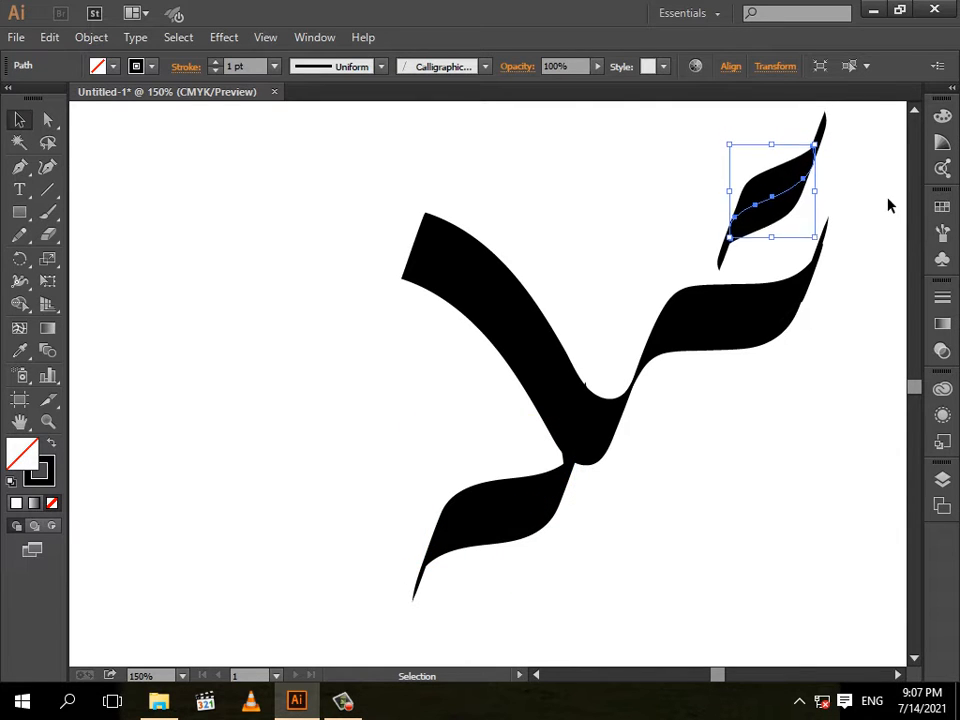
key("Down")
key("Down")
key("Down")
key("Down")
key("Down")
key("Down")
key("Down")
key("Down")
key("Down")
key("Down")
key("Down")
key("Down")
key("Down")
key("Down")
key("Down")
key("Down")
key("Down")
key("Down")
key("Left")
key("Left")
key("Left")
key("Left")
key("Left")
key("Left")
key("Left")
key("Left")
key("Left")
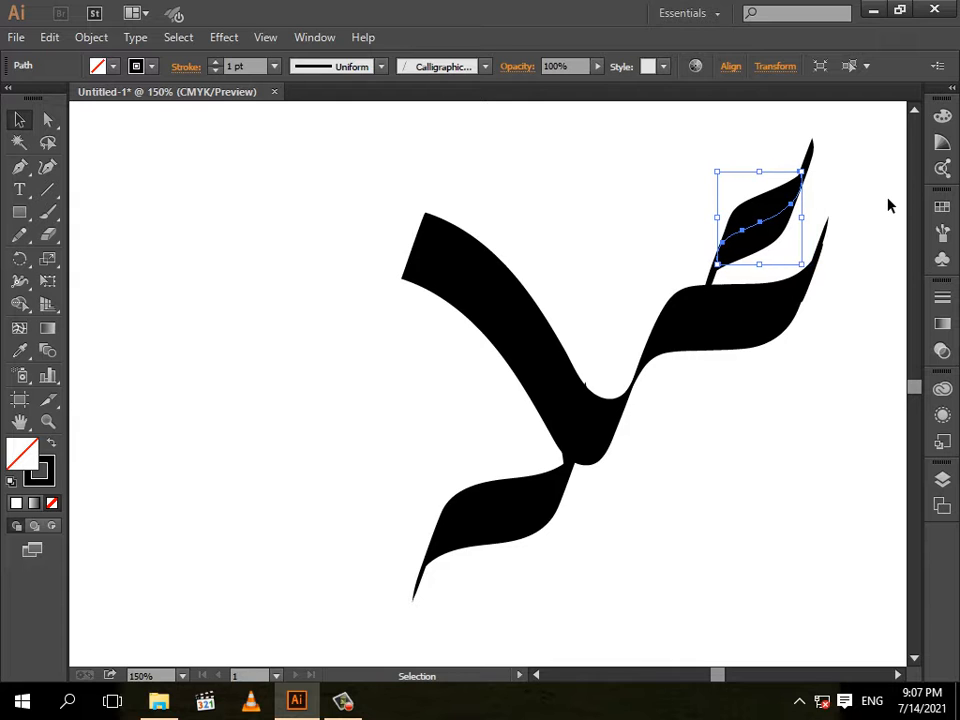
Smooth the path of the short upper stroke with the Smooth tool
left_click(47, 167)
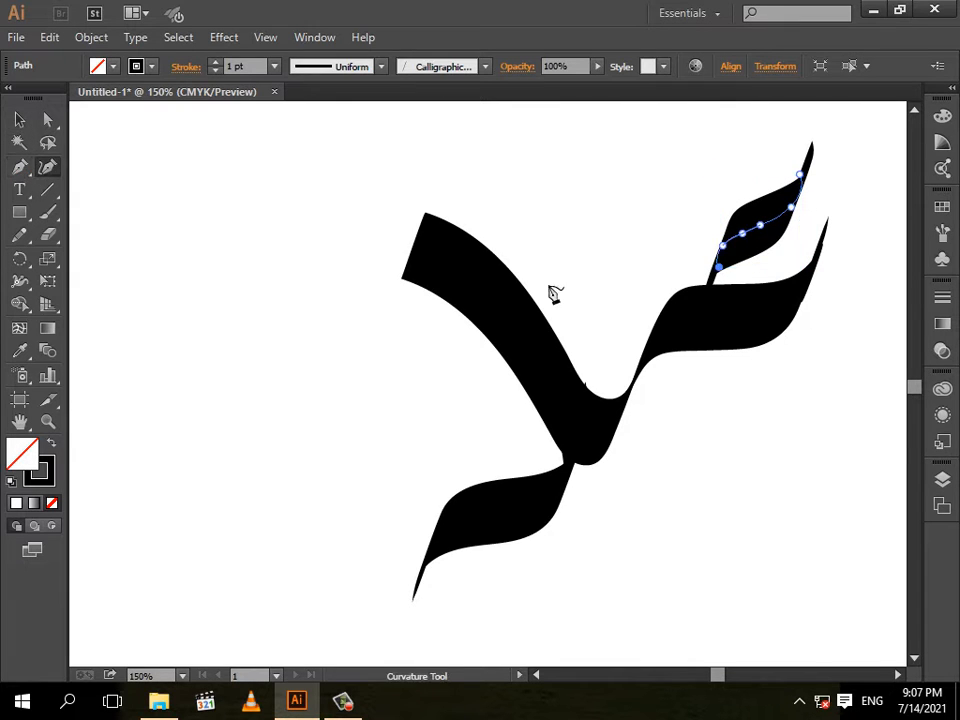
left_click(727, 257)
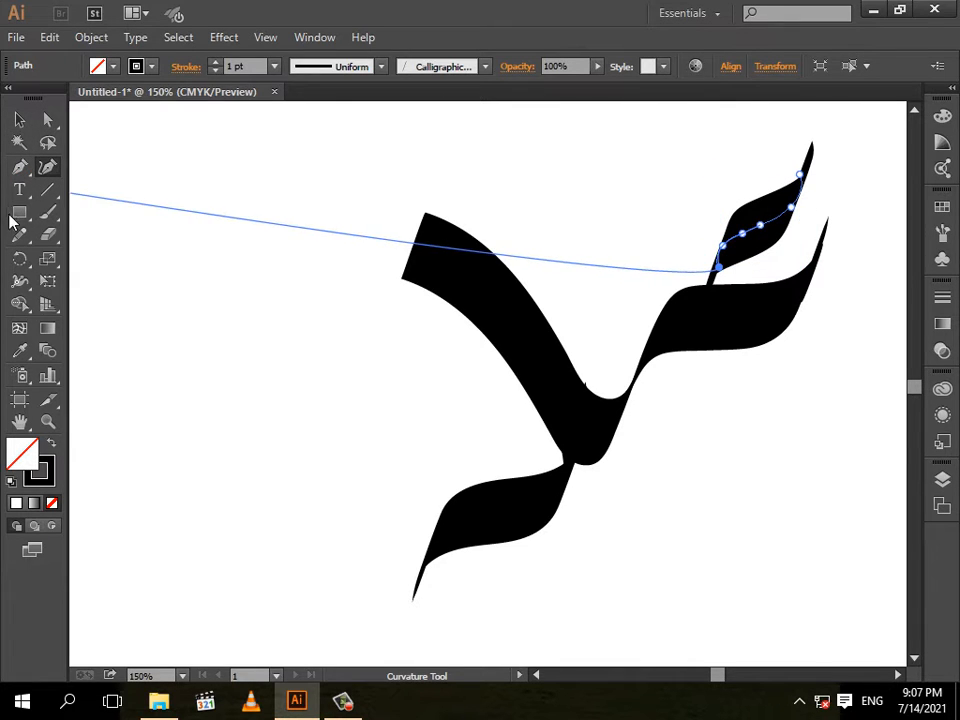
left_click(42, 250)
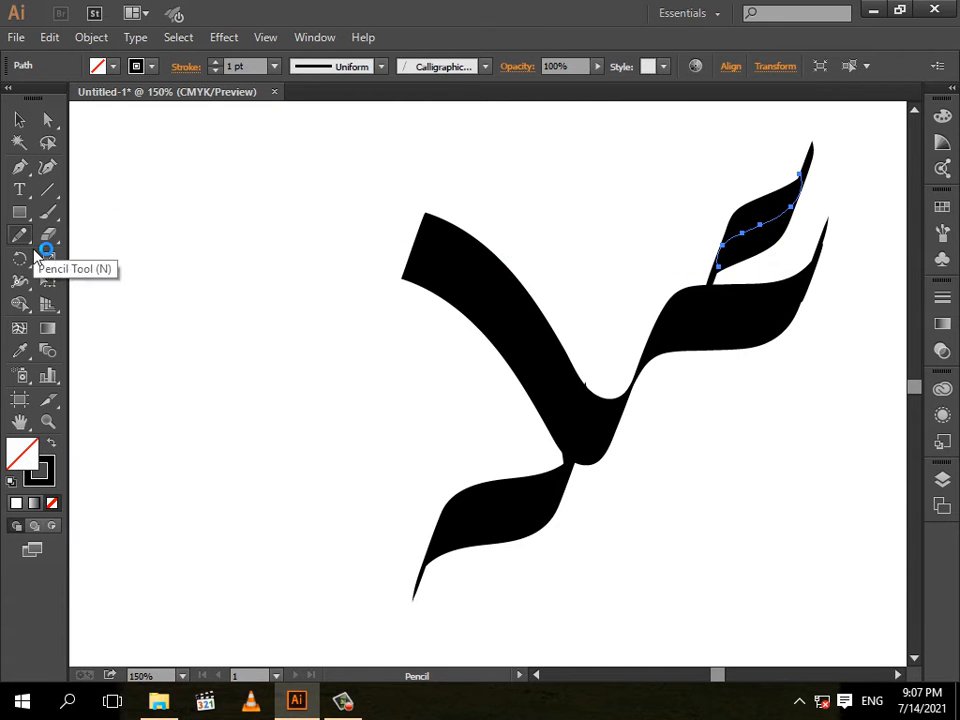
left_click_drag(31, 246, 72, 258)
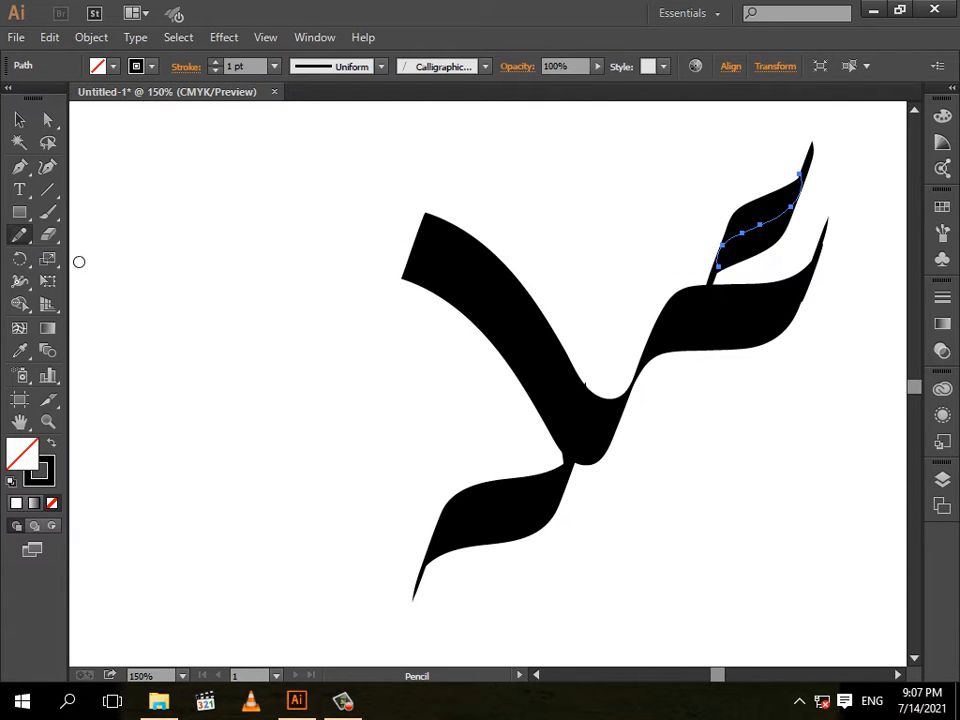
mouse_move(787, 242)
left_mouse_down()
mouse_move(750, 249)
mouse_move(733, 277)
left_mouse_up()
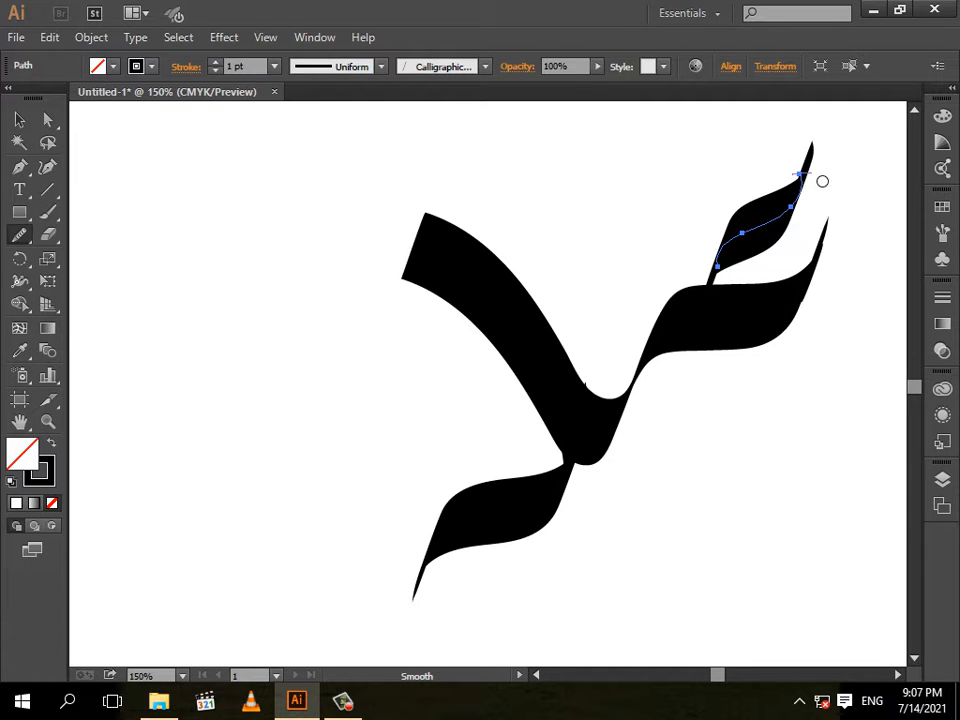
left_click_drag(799, 217, 741, 259)
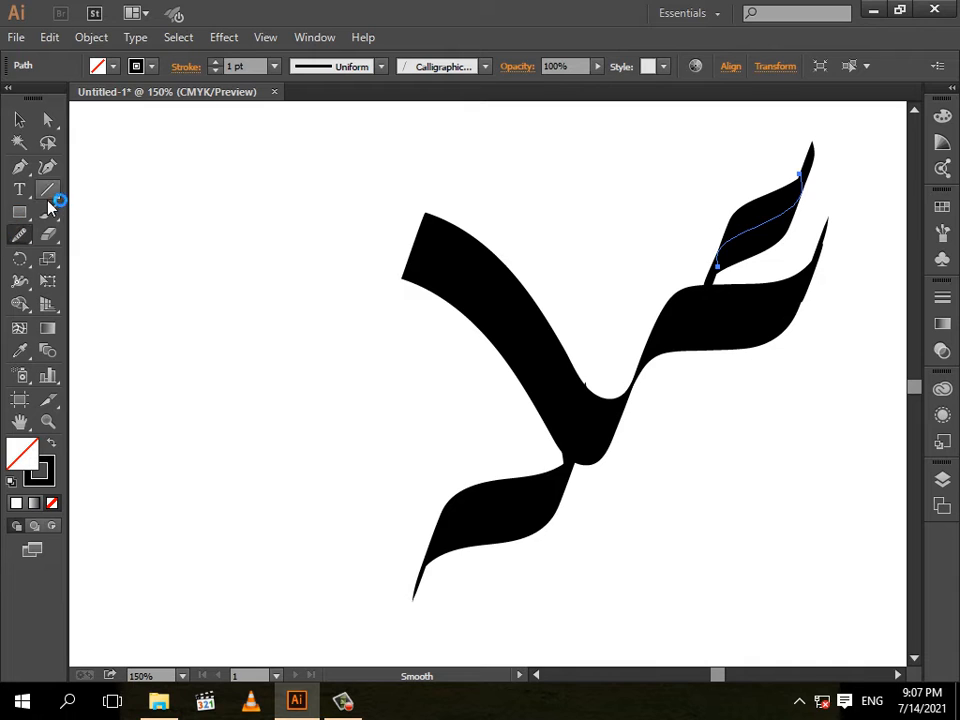
Reshape both ends of the short upper stroke with the Curvature tool, moving its anchor points inward to taper the tips
left_click(47, 167)
left_click(801, 191)
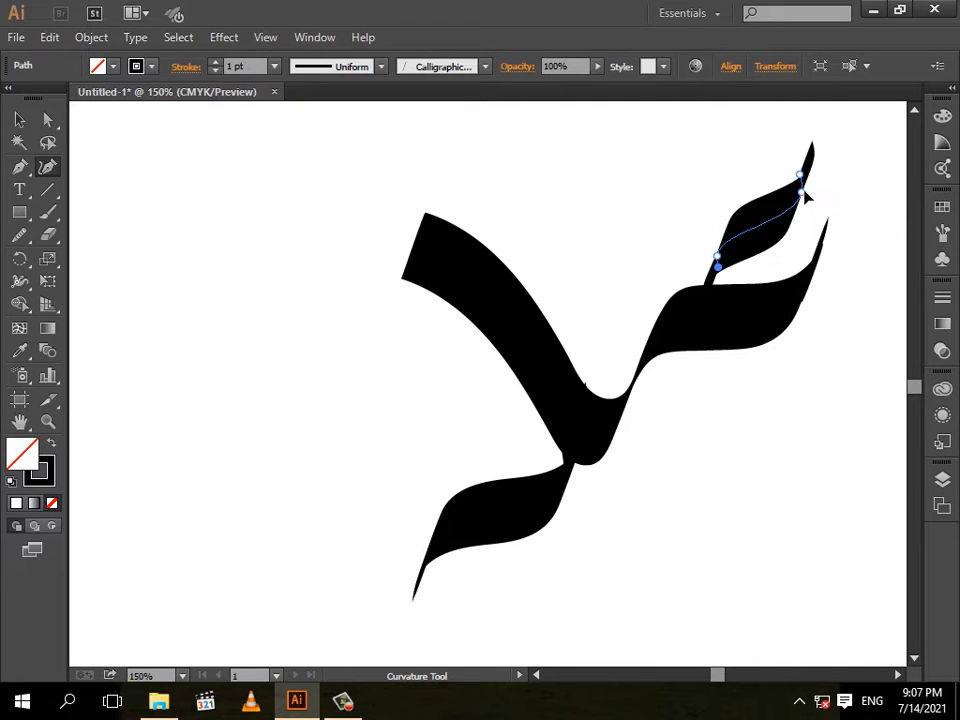
left_click(784, 201)
left_click(801, 188)
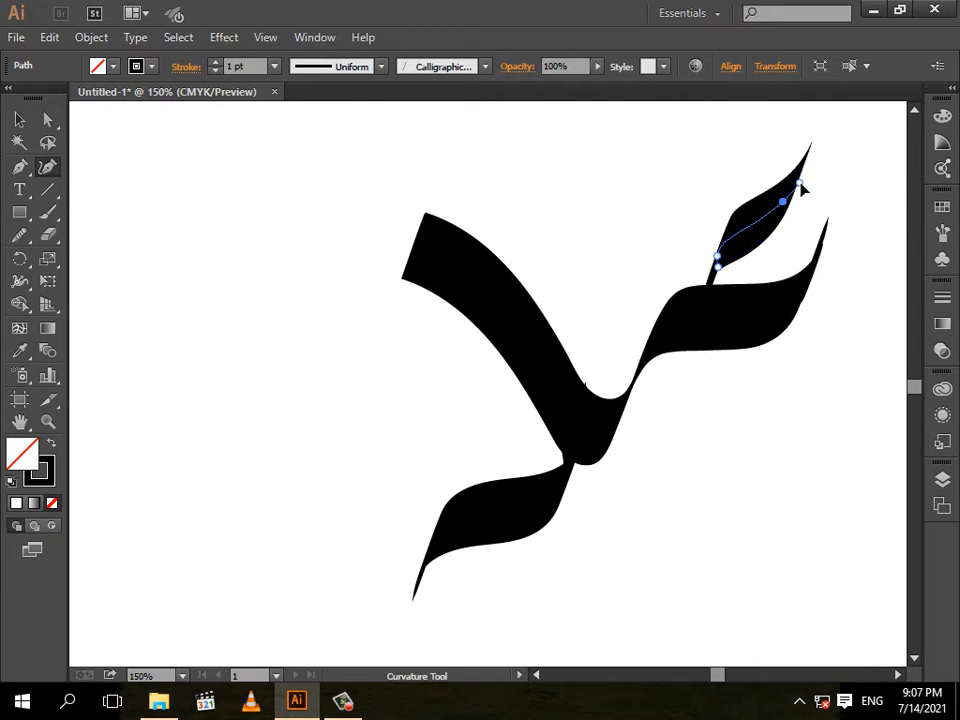
left_click_drag(801, 188, 793, 178)
mouse_move(717, 256)
left_mouse_down()
mouse_move(720, 268)
mouse_move(729, 240)
left_mouse_up()
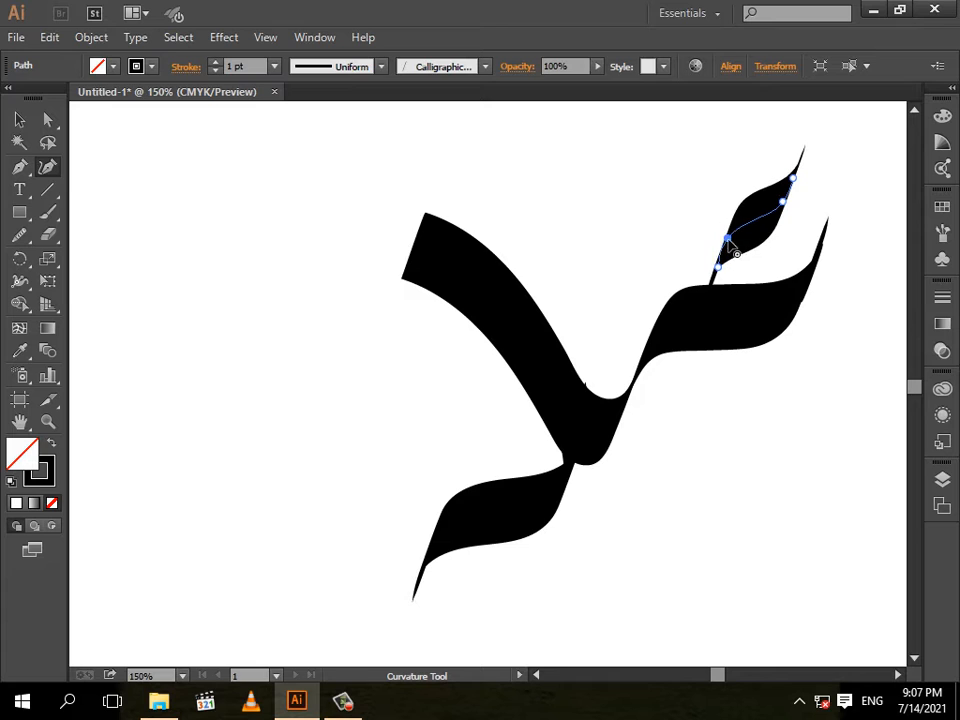
left_click(717, 268)
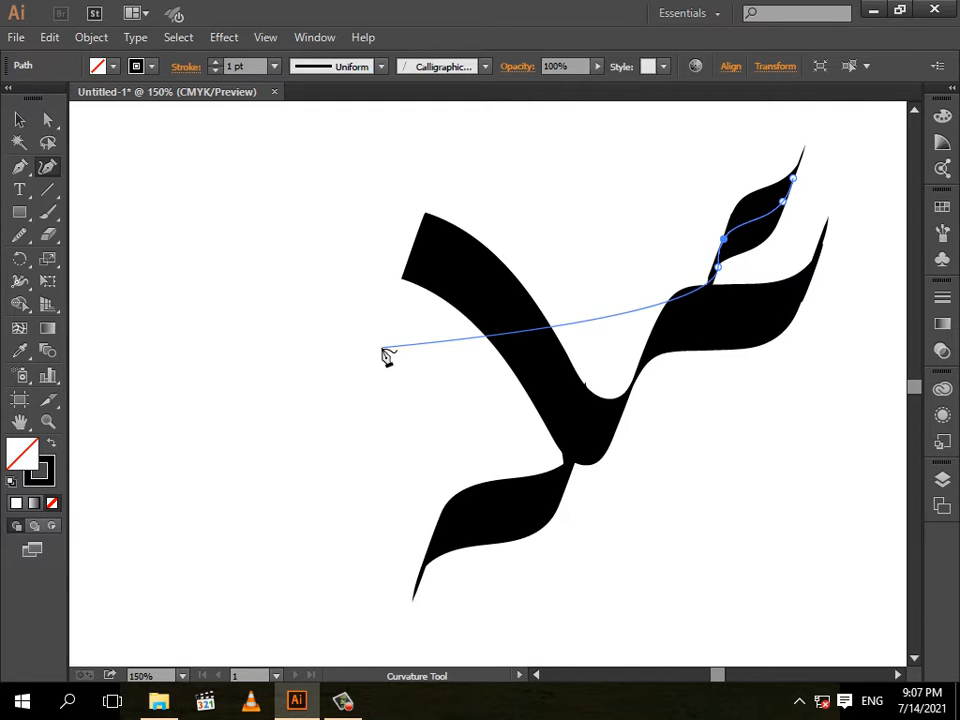
Smooth the path of the long wavy stroke beneath the short upper stroke with the Smooth tool
left_click(17, 118)
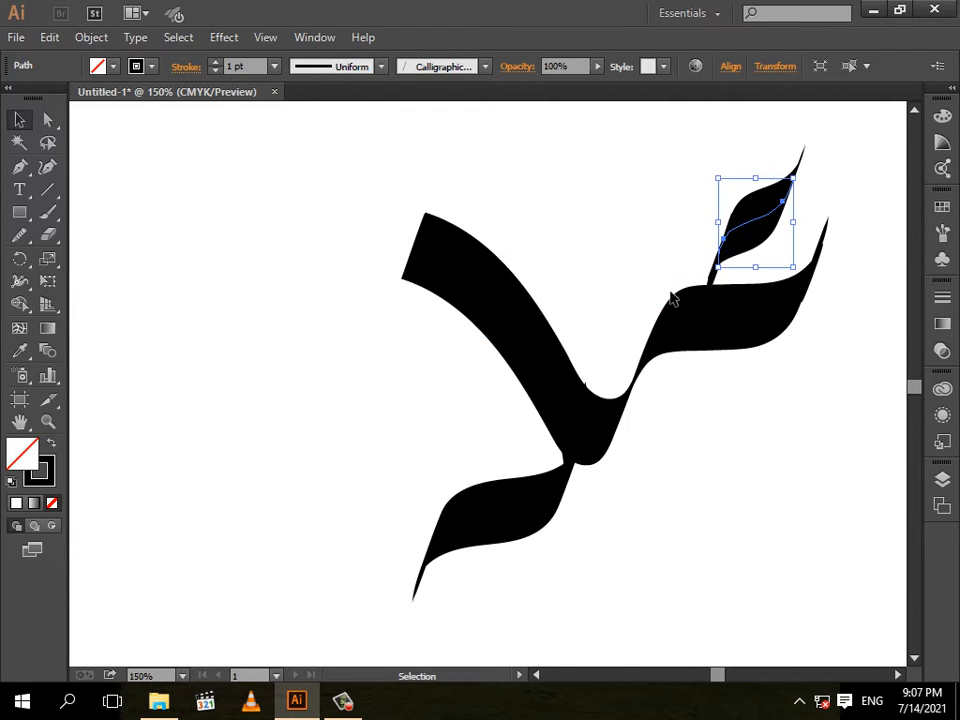
left_click(752, 318)
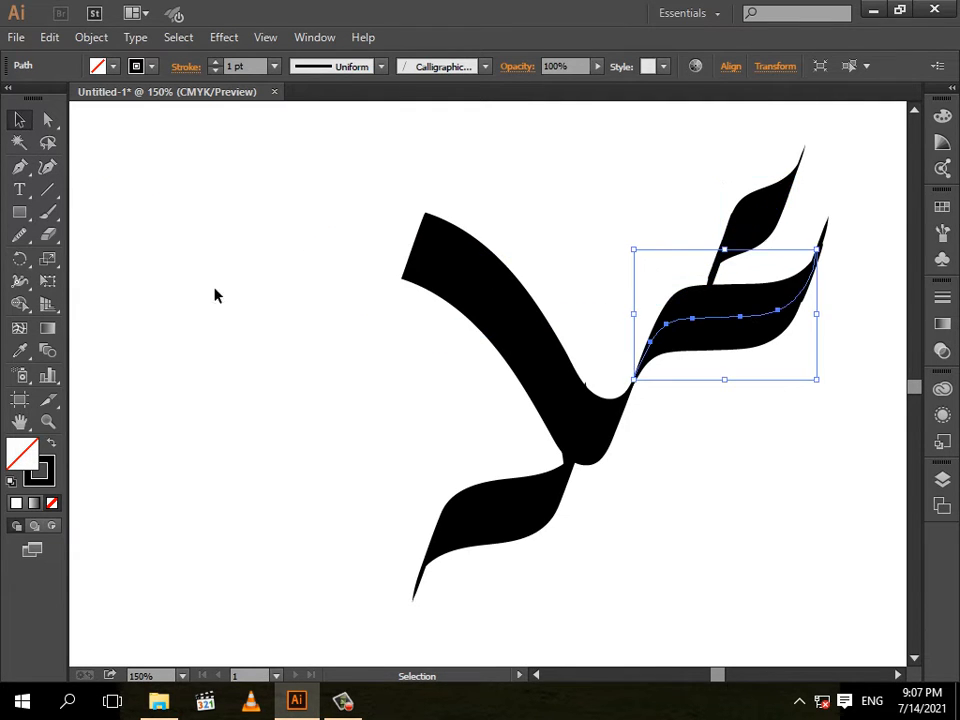
left_click(19, 236, "alt")
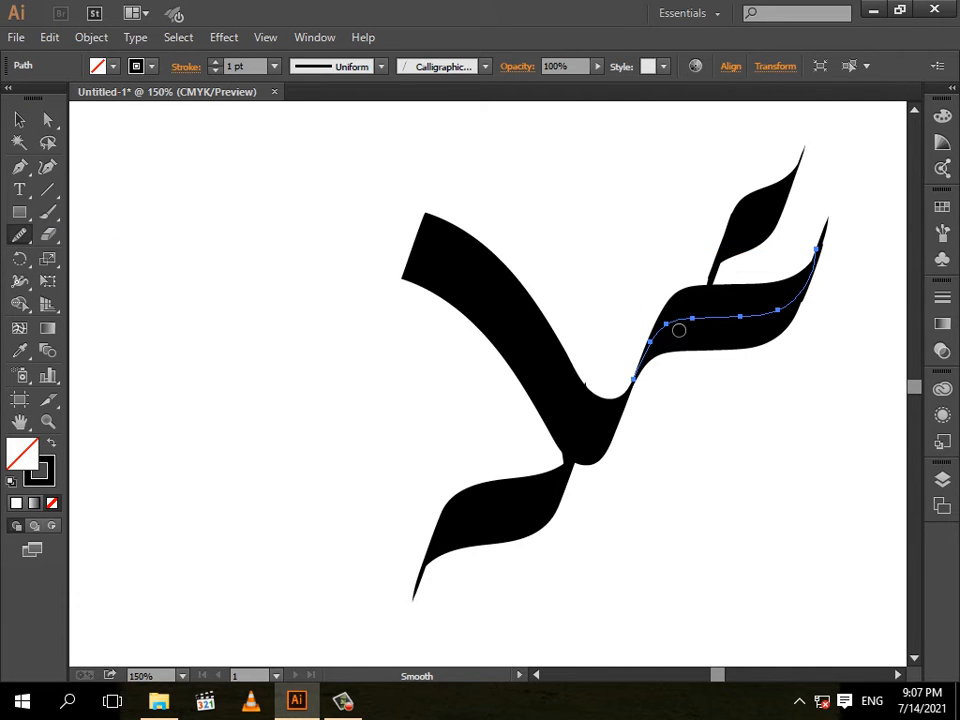
left_click_drag(679, 330, 671, 348)
mouse_move(731, 326)
left_mouse_down()
mouse_move(791, 320)
mouse_move(797, 309)
left_mouse_up()
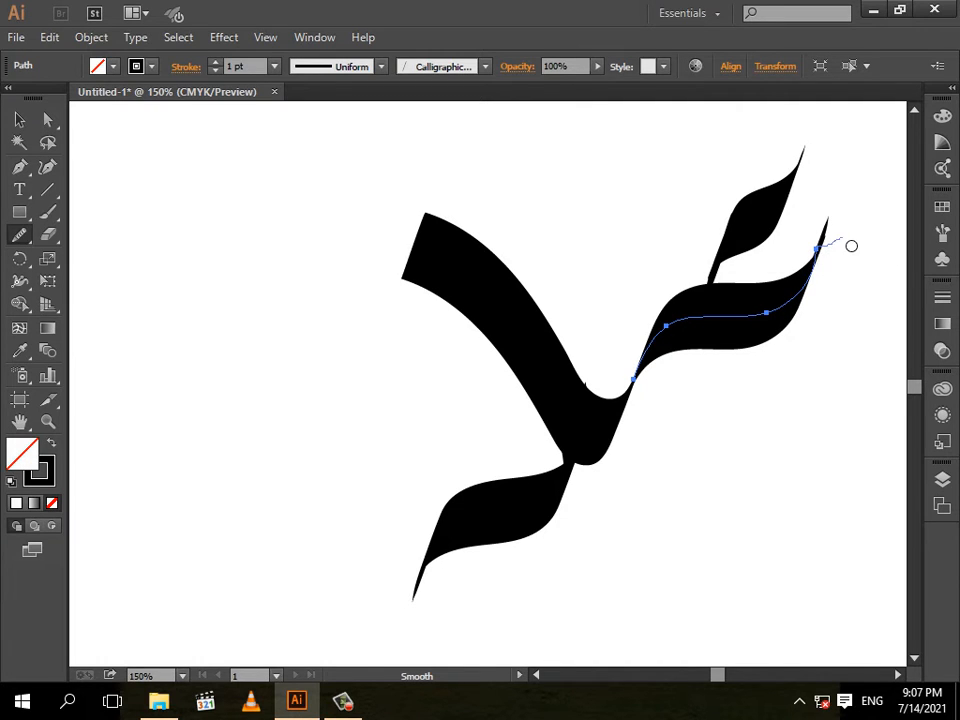
Move the upper end anchor of the long wavy stroke slightly outward with the Curvature tool to taper its tip, and deselect it
left_click(47, 167)
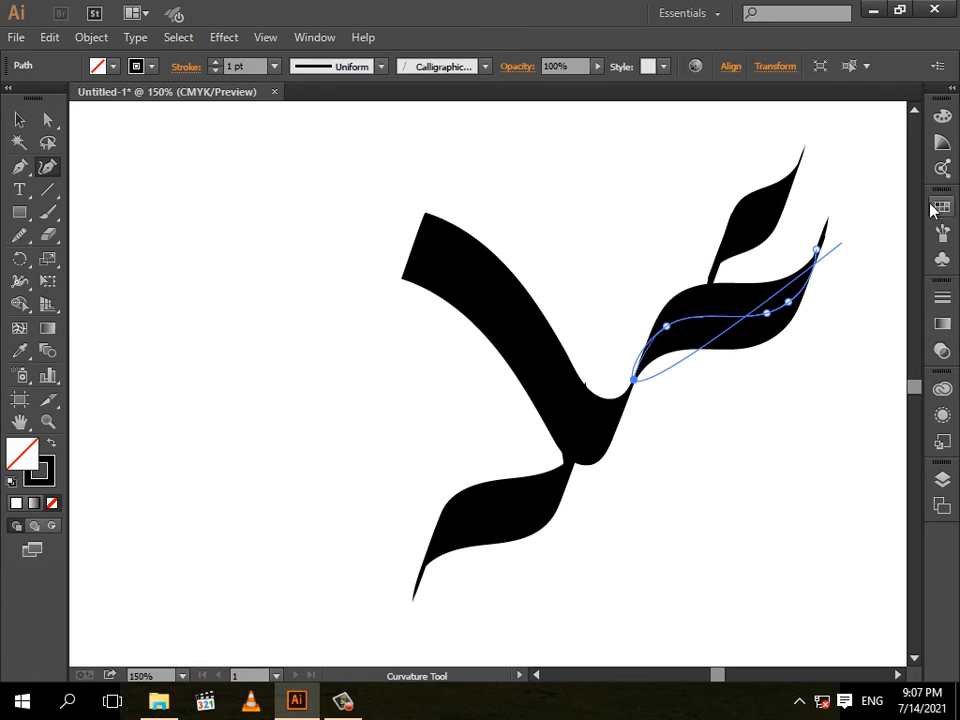
left_click(820, 255)
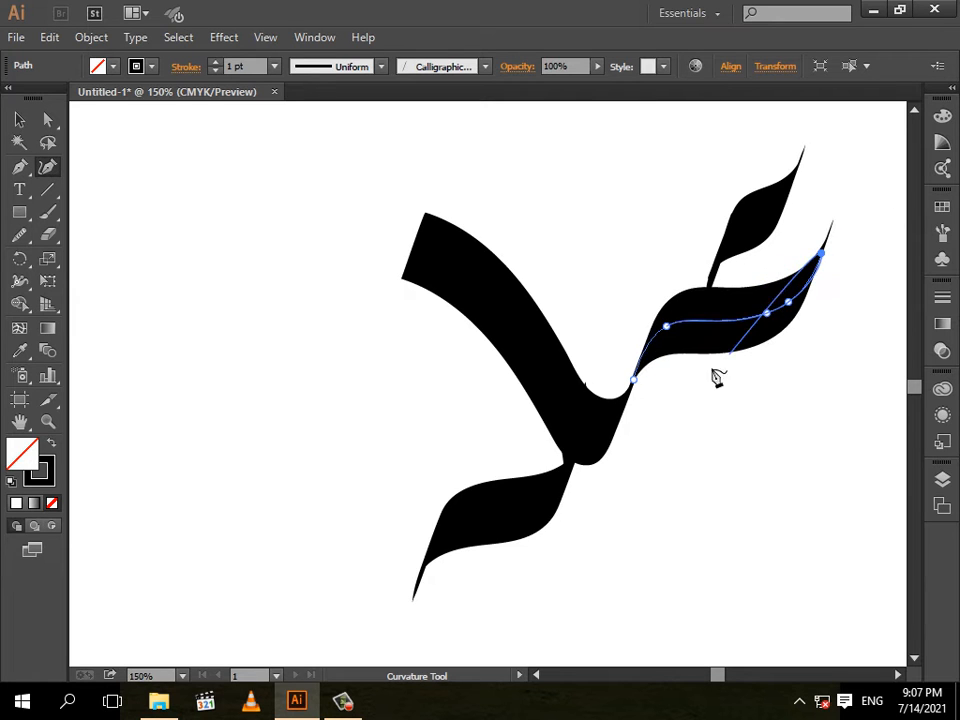
left_click(19, 121)
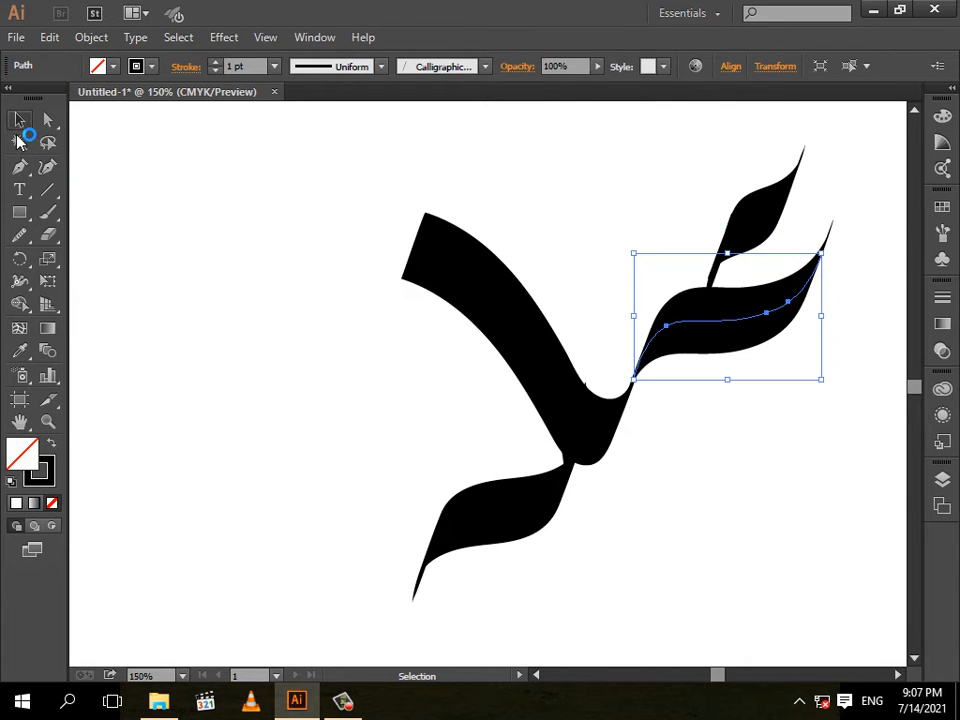
left_click(368, 429)
Paint a pair of adjoining calligraphic dots below the long wavy stroke with the Paintbrush
scroll(370, 428, "down", 1)
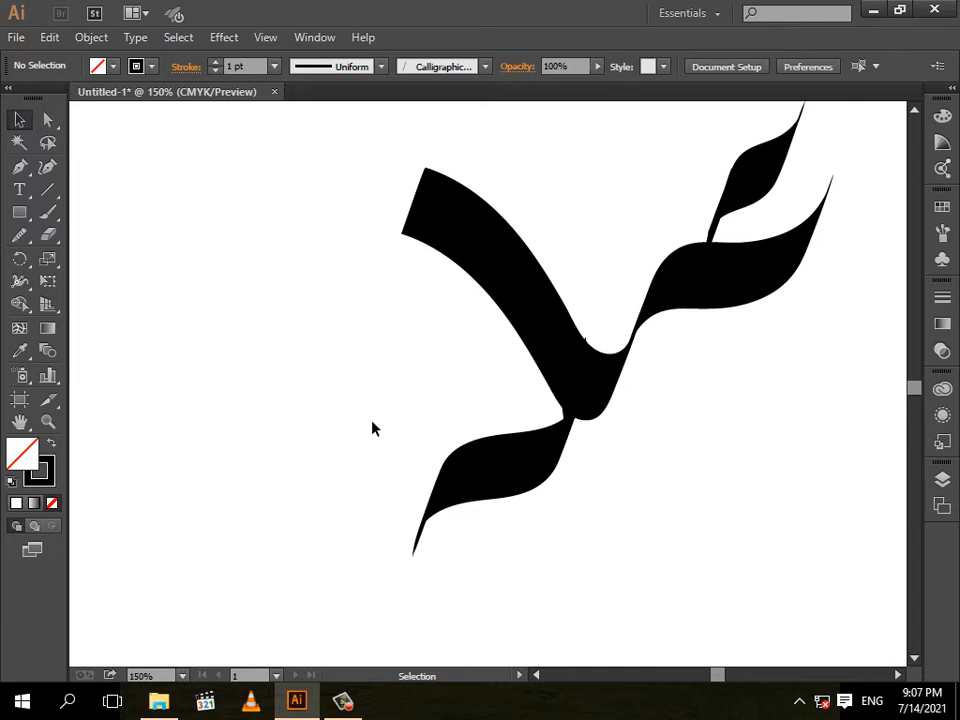
left_click(47, 213)
mouse_move(631, 443)
left_mouse_down()
mouse_move(672, 454)
mouse_move(677, 441)
mouse_move(724, 433)
mouse_move(720, 420)
left_mouse_up()
scroll(720, 421, "up", 2)
scroll(710, 430, "down", 3)
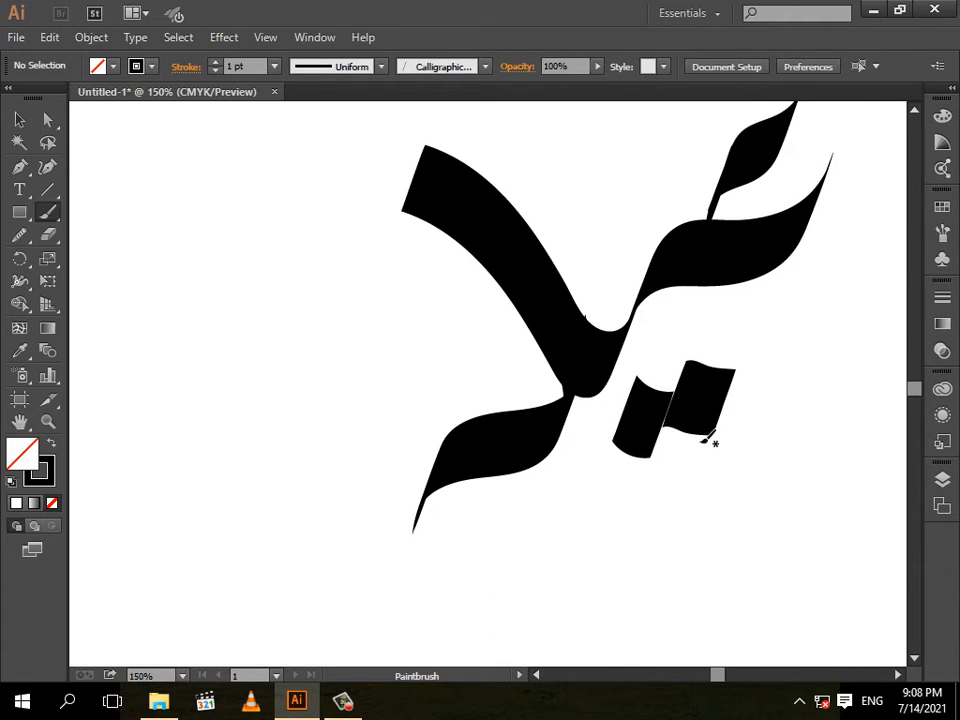
scroll(707, 440, "up", 1)
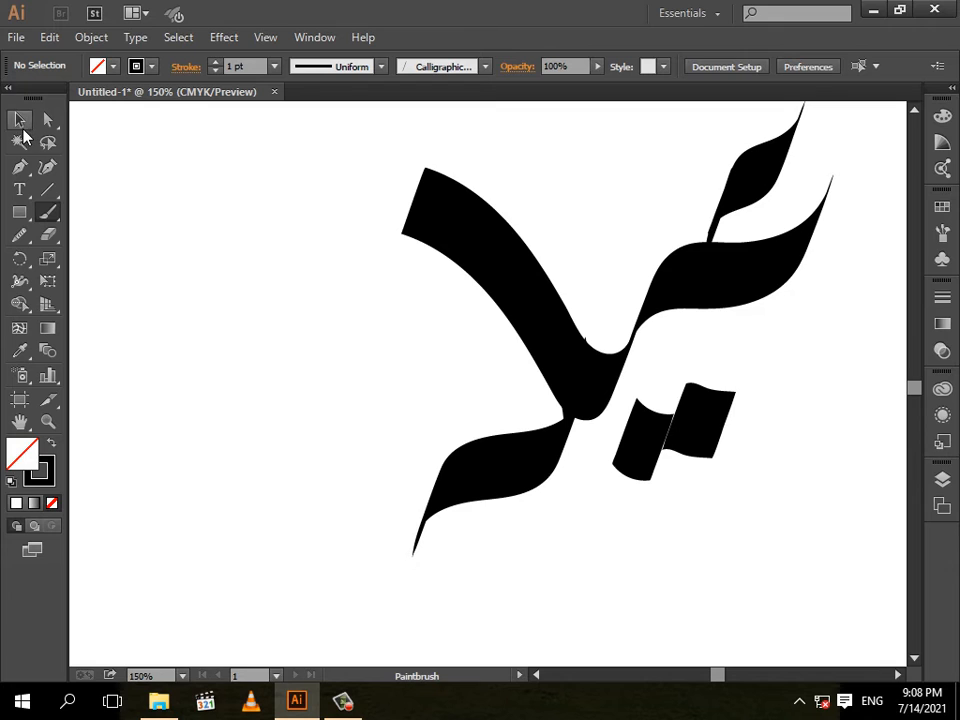
Paint a tall calligraphic stroke beside the V-shaped stroke, with a curved base and a wavy arm ending in an upturned tooth
left_click(19, 120)
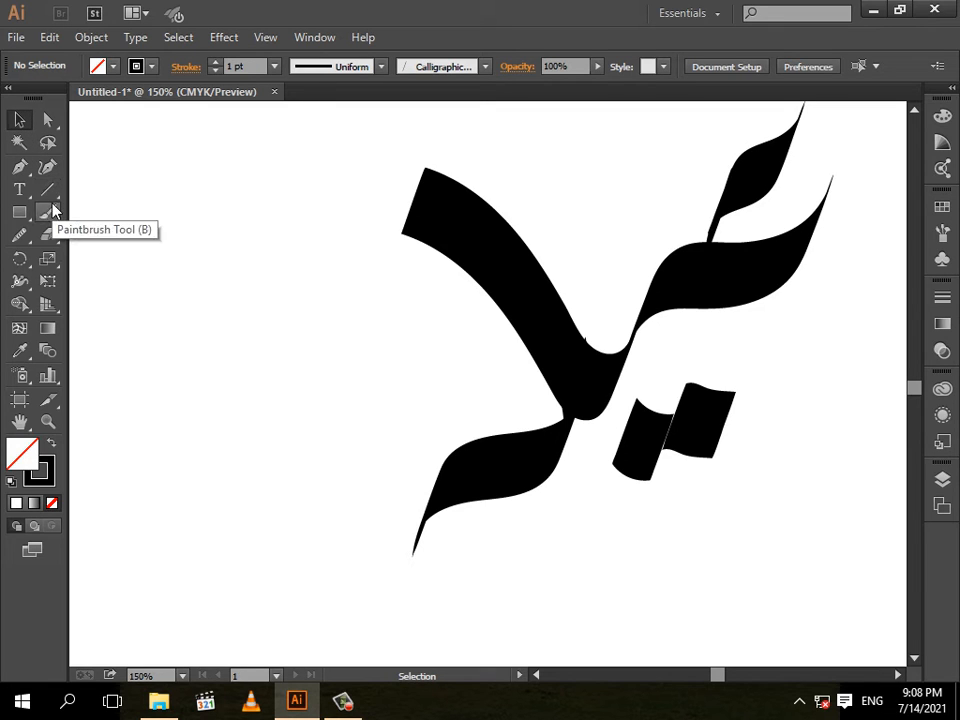
left_click(47, 212)
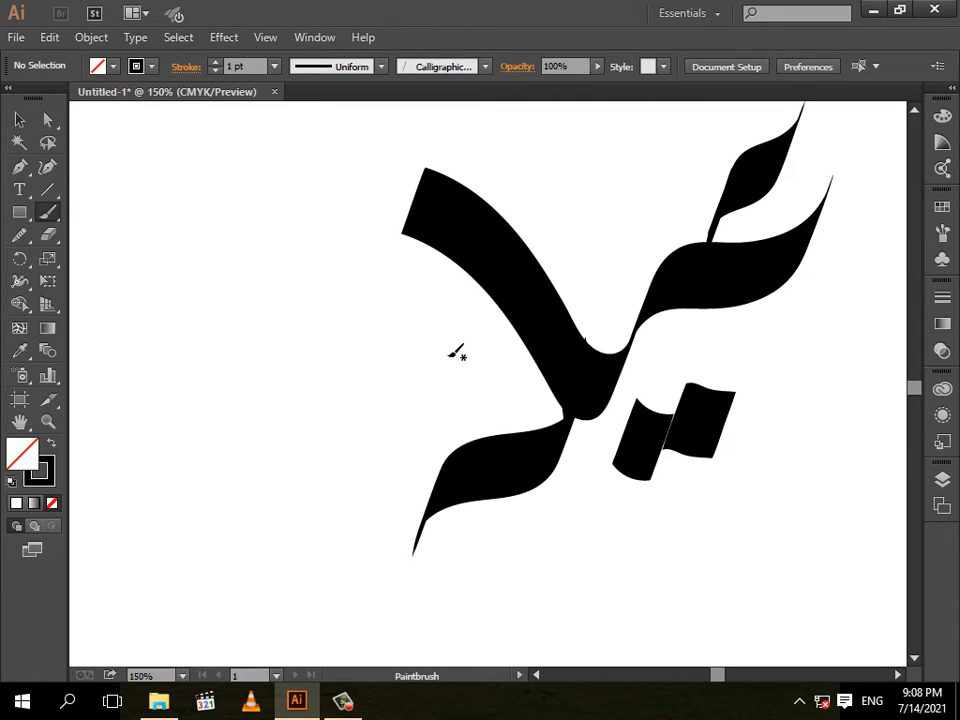
mouse_move(452, 352)
left_mouse_down()
mouse_move(446, 364)
mouse_move(480, 369)
mouse_move(447, 393)
mouse_move(365, 408)
mouse_move(343, 446)
mouse_move(313, 450)
mouse_move(264, 204)
mouse_move(222, 125)
left_mouse_up()
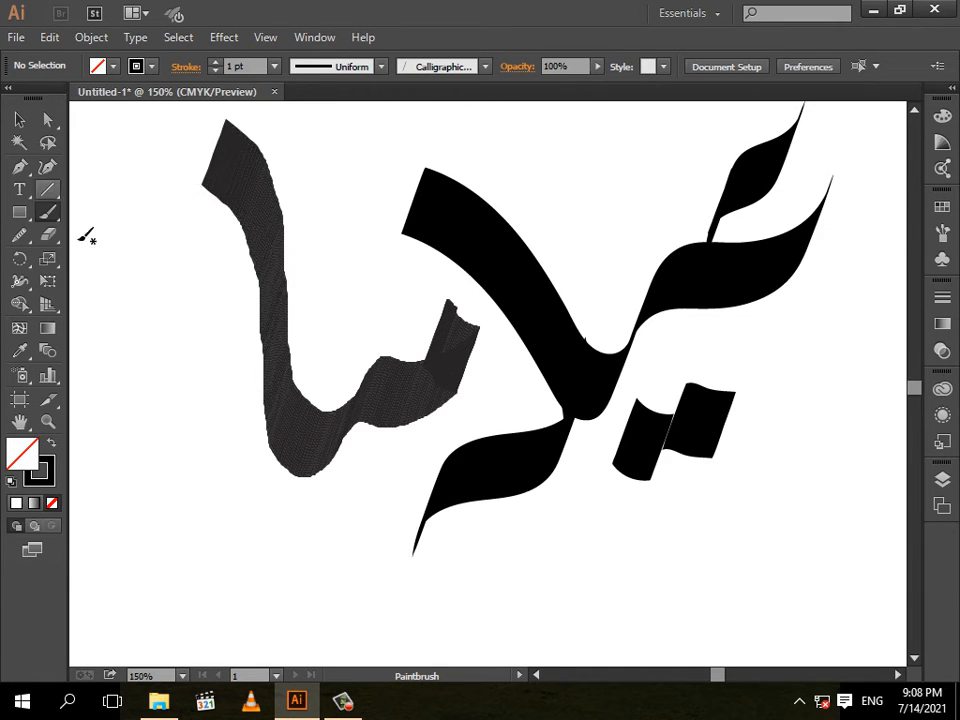
scroll(357, 425, "up", 1)
scroll(357, 425, "up", 1)
scroll(357, 425, "down", 2)
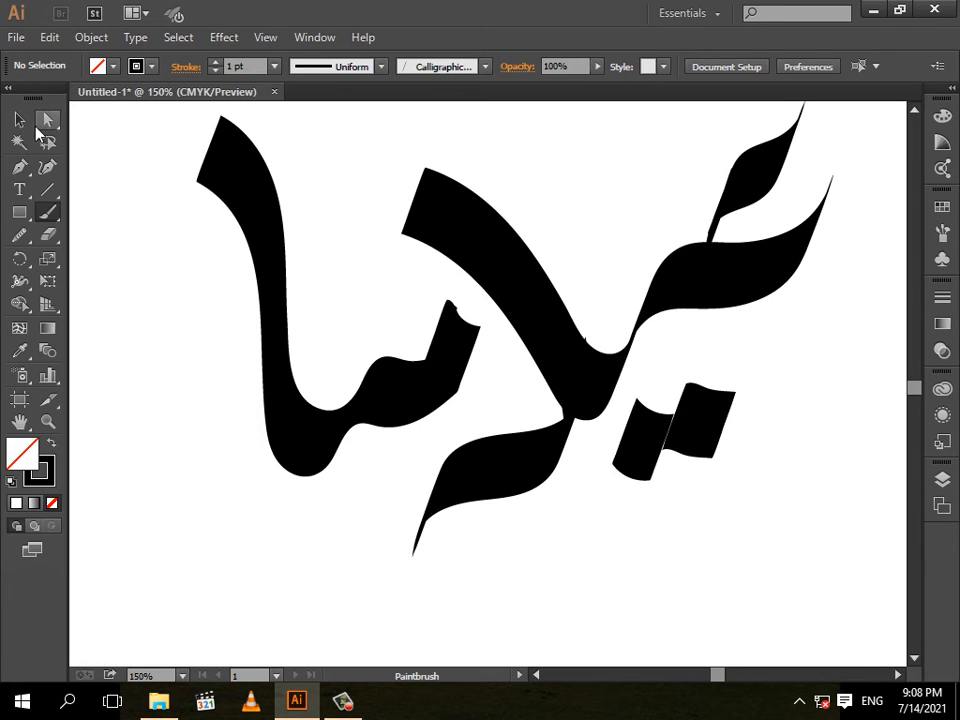
Reshape the top of the tall stroke with the Curvature tool, moving its upper two anchor points to form a pointed tip
left_click(20, 124)
left_click(286, 303)
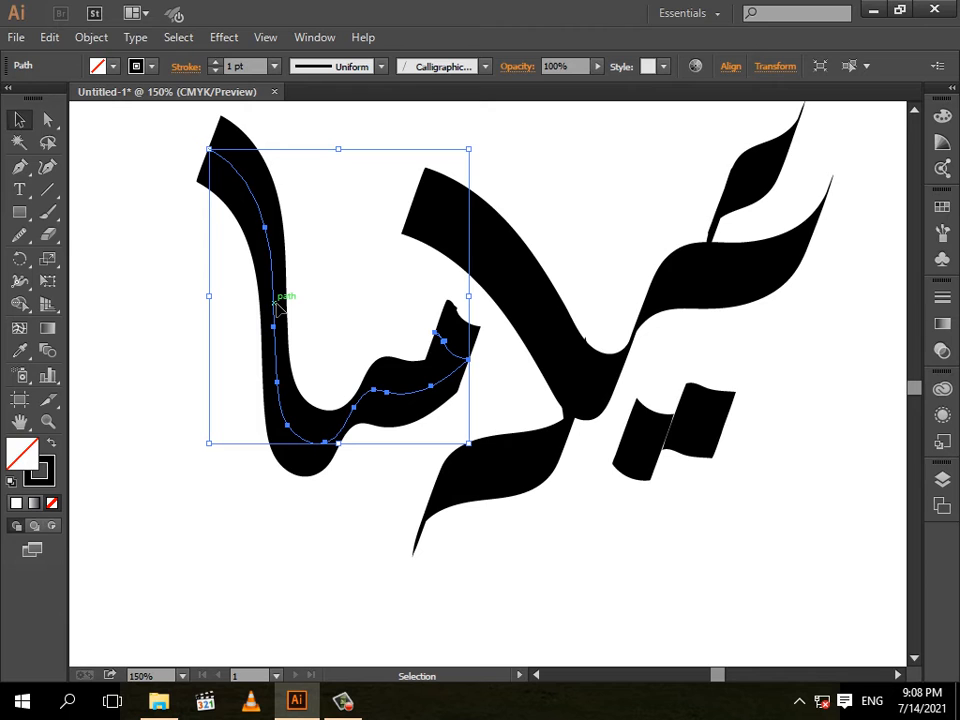
left_click(47, 167)
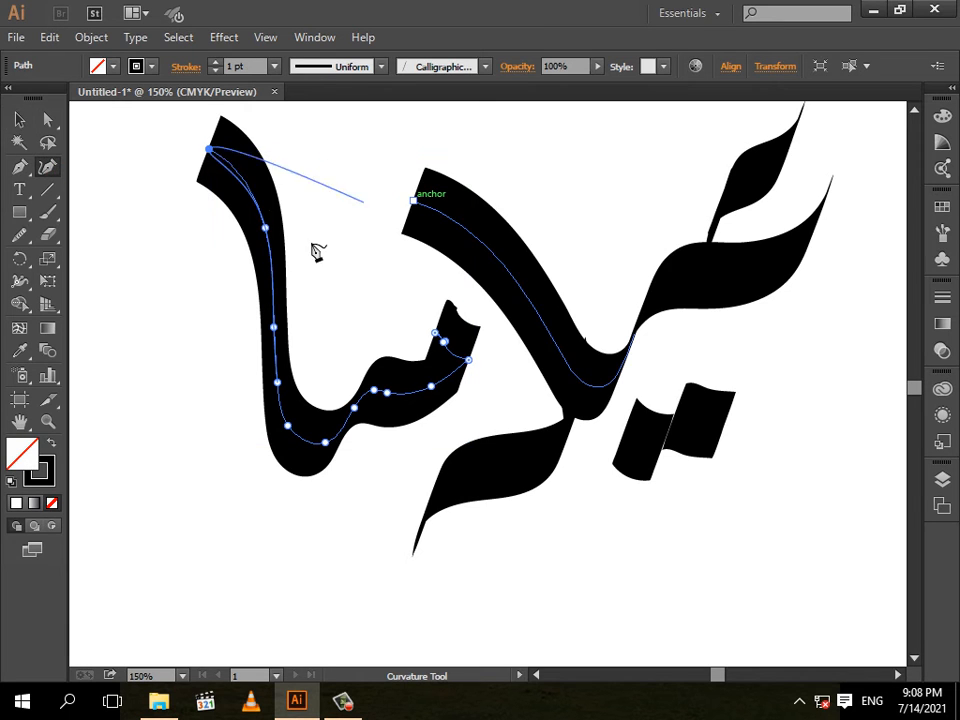
mouse_move(209, 149)
left_mouse_down()
mouse_move(210, 135)
mouse_move(249, 180)
mouse_move(258, 228)
mouse_move(265, 213)
mouse_move(238, 234)
left_mouse_up()
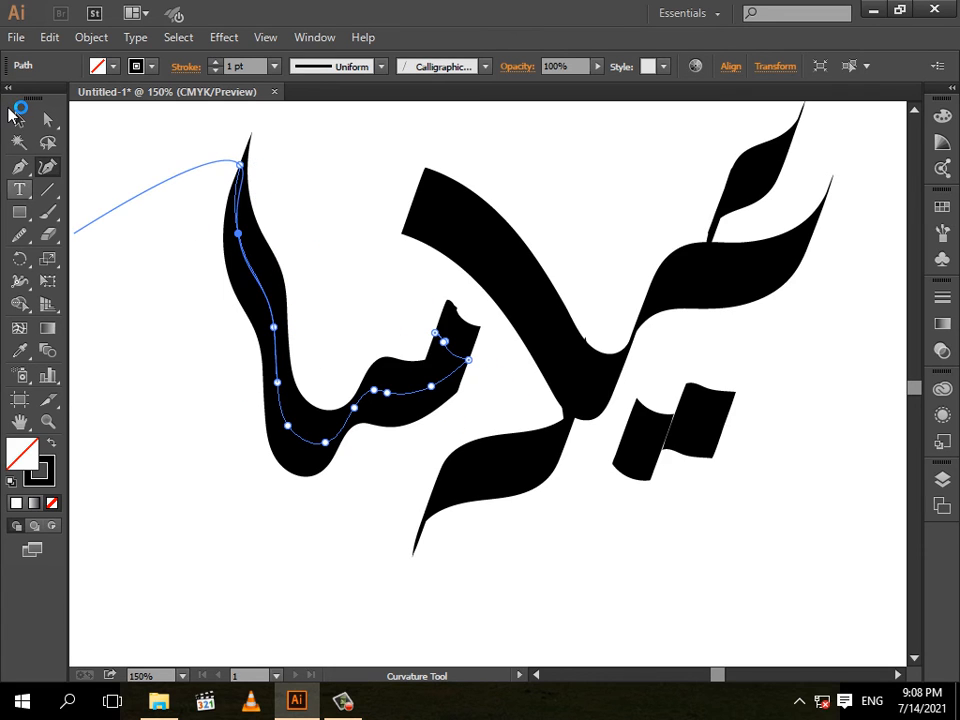
left_click(19, 119)
left_click(221, 395)
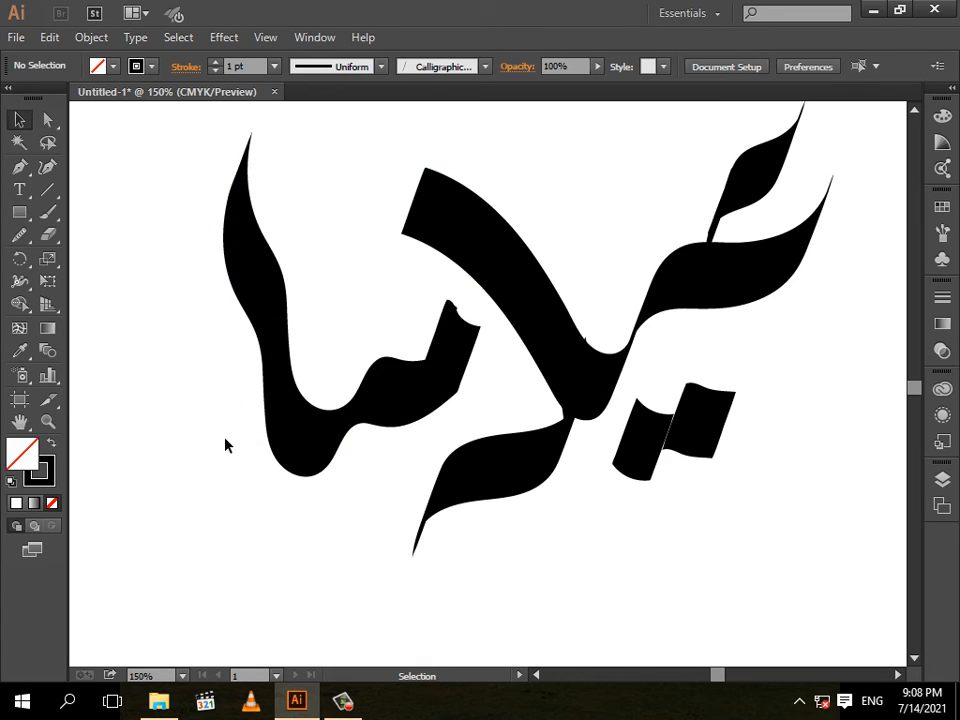
Paint two strokes crossing the tall stroke: a thin descending one and a wide one sweeping into an upturned hook
left_click(47, 212)
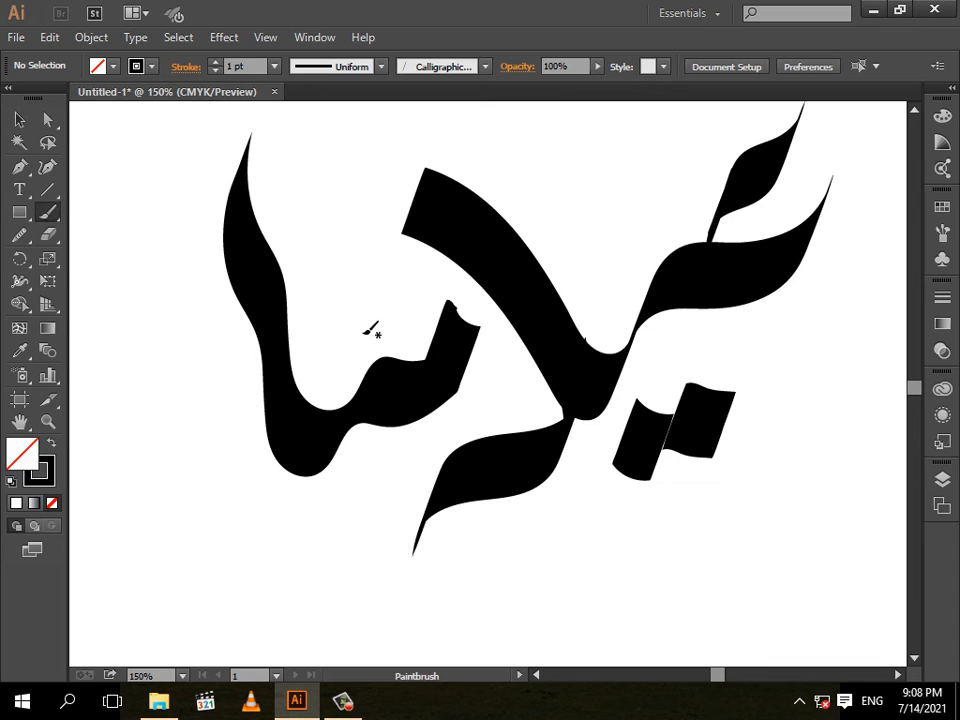
mouse_move(362, 200)
left_mouse_down()
mouse_move(368, 292)
mouse_move(240, 455)
left_mouse_up()
mouse_move(300, 180)
left_mouse_down()
mouse_move(310, 250)
mouse_move(265, 318)
mouse_move(108, 392)
mouse_move(188, 272)
left_mouse_up()
scroll(395, 183, "up", 2)
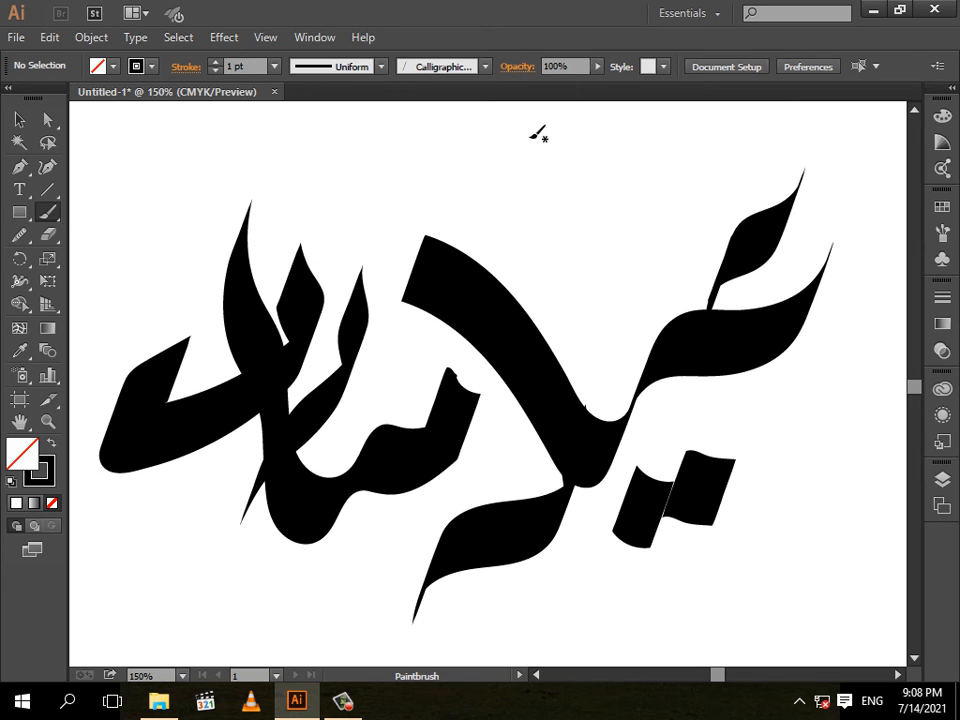
Paint a long slanted stroke above the crossing strokes and a small rectangular dot beneath the base of the tall stroke
mouse_move(527, 104)
left_mouse_down()
mouse_move(496, 181)
mouse_move(337, 250)
mouse_move(309, 250)
mouse_move(294, 300)
left_mouse_up()
scroll(312, 310, "up", 1)
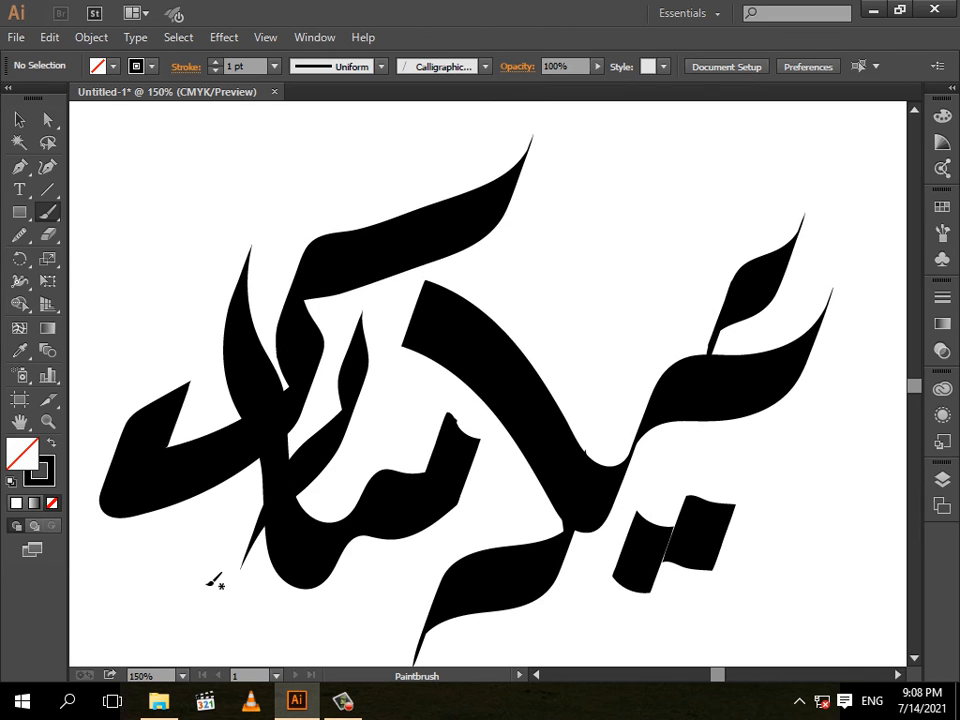
left_click_drag(340, 601, 333, 636)
scroll(422, 444, "down", 2)
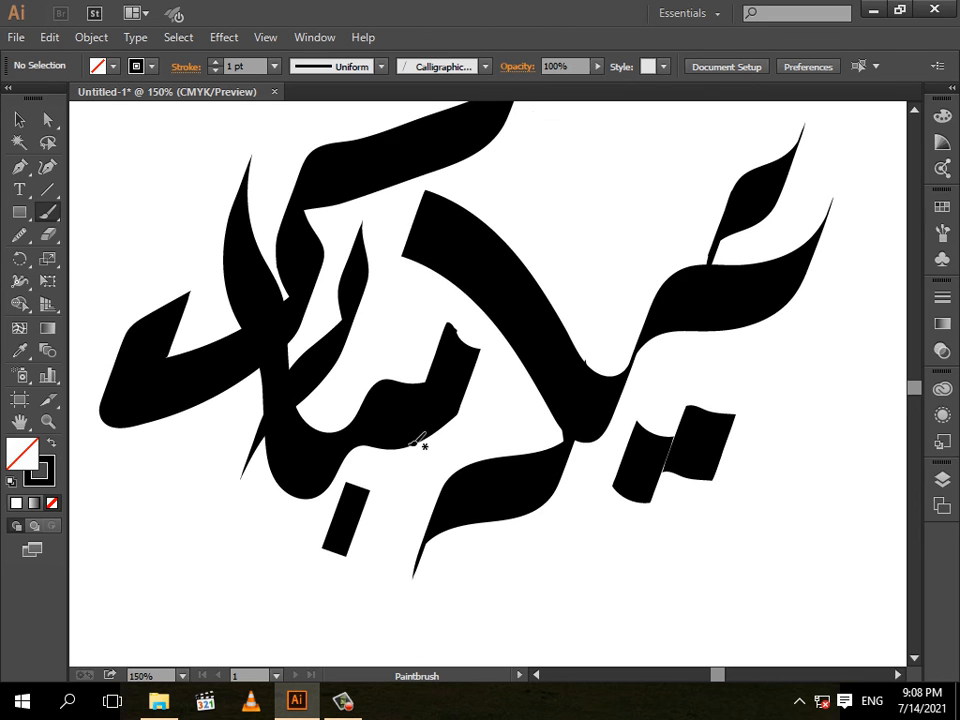
left_click(19, 119)
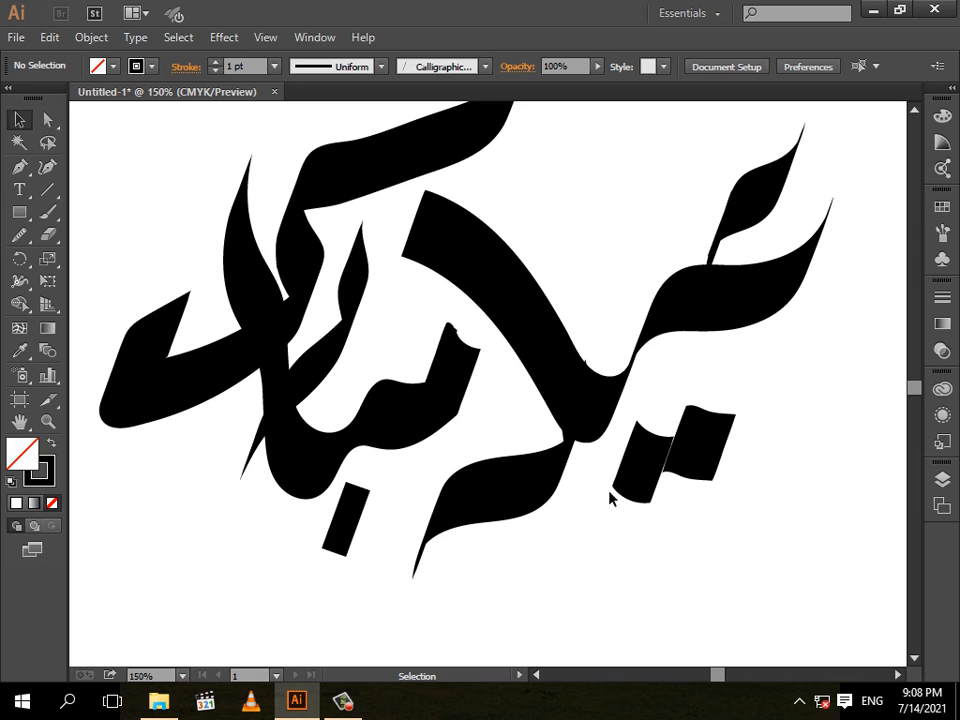
scroll(633, 481, "up", 1)
scroll(633, 480, "down", 2)
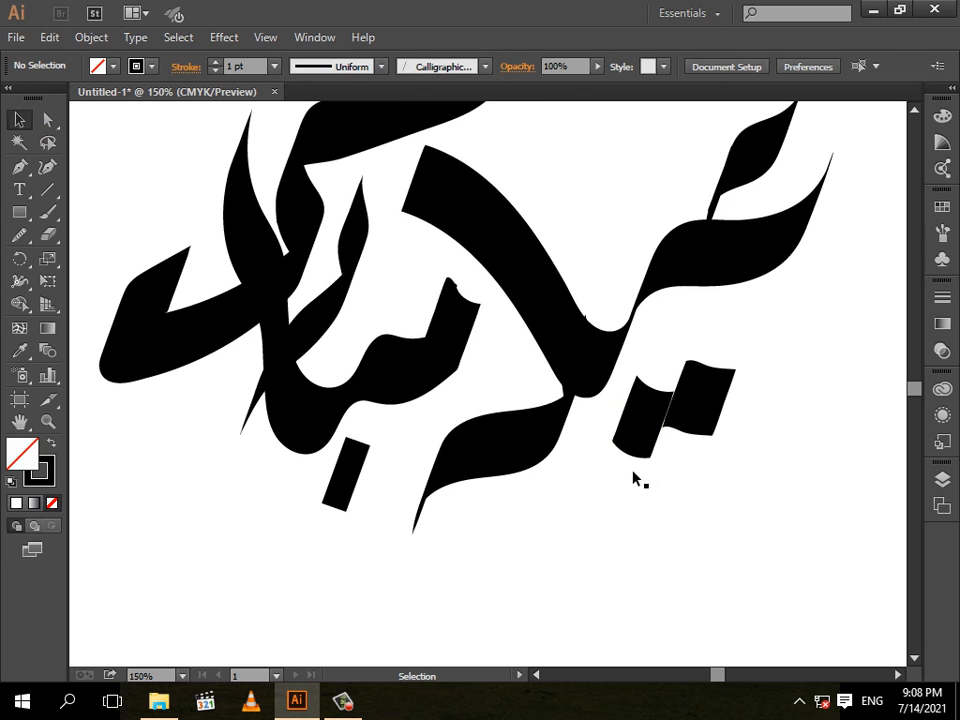
left_click(346, 706)
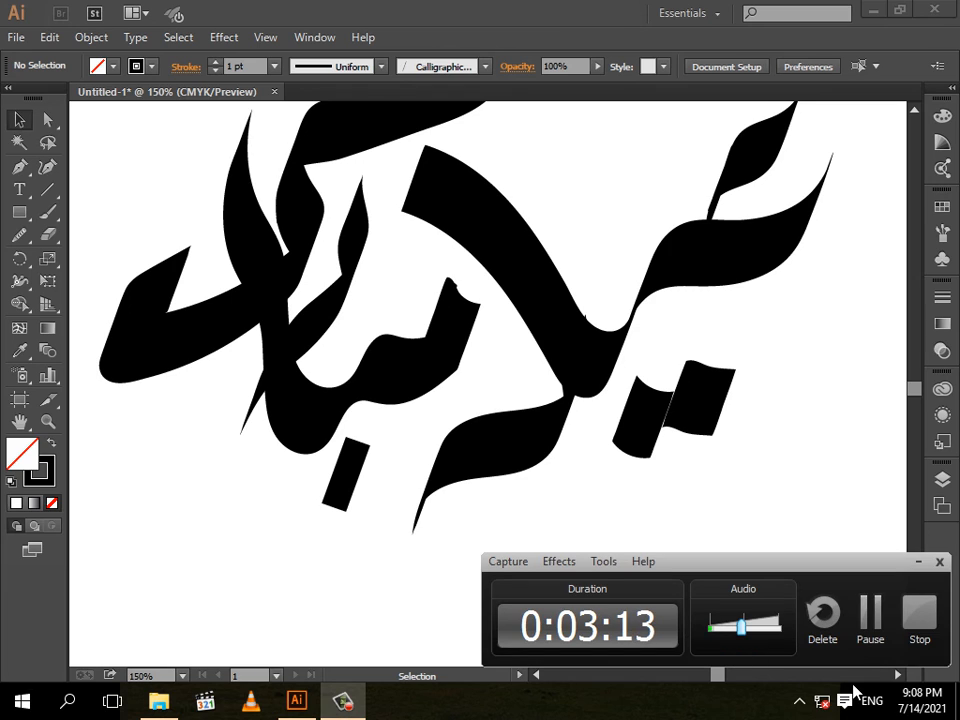